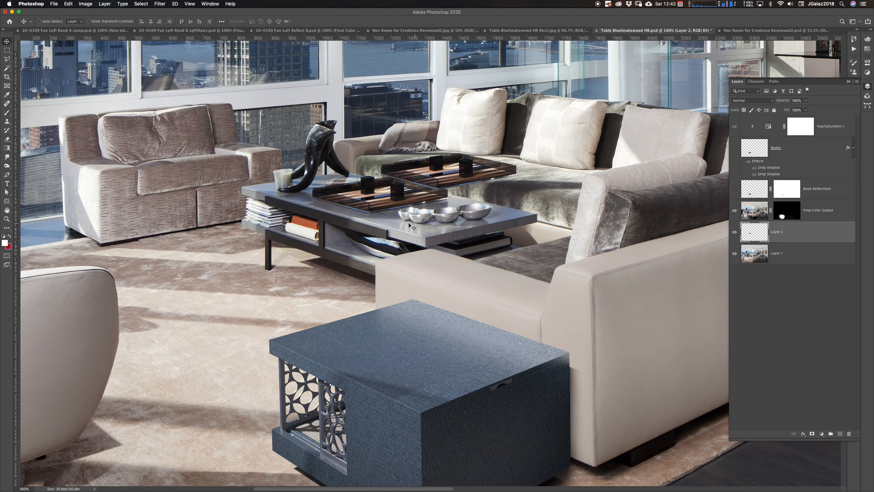
Delete Layer 2, which holds the duplicate tray above the coffee table.
{"action": "left_click", "coordinate": [366, 200], "text": "super"}
{"action": "left_click", "coordinate": [355, 207], "text": "super"}
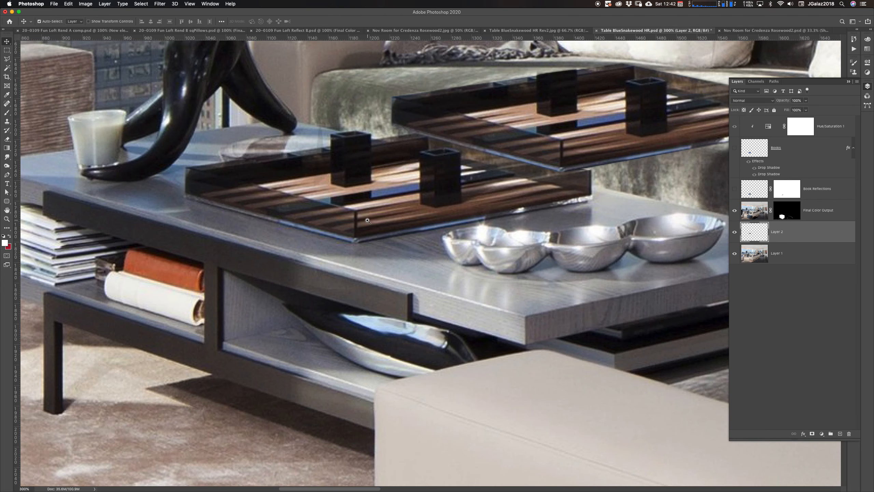
{"action": "left_click", "coordinate": [736, 235]}
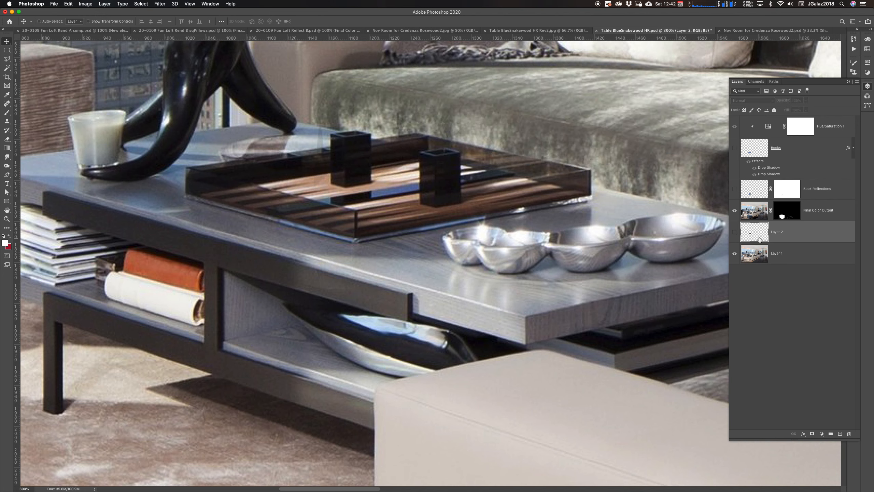
{"action": "left_click_drag", "start_coordinate": [760, 239], "coordinate": [849, 433]}
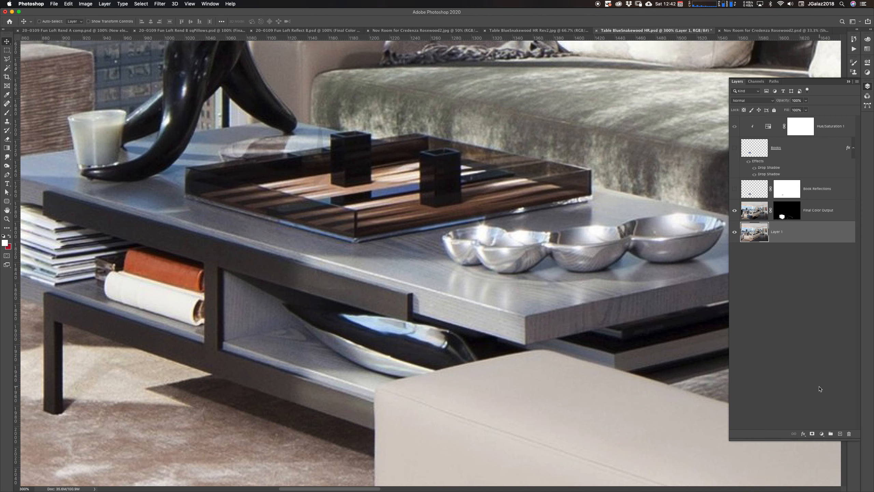
Select the two leftmost silver bowls on the coffee table with the Polygonal Lasso.
{"action": "scroll", "coordinate": [467, 226], "scroll_direction": "up", "scroll_amount": 3}
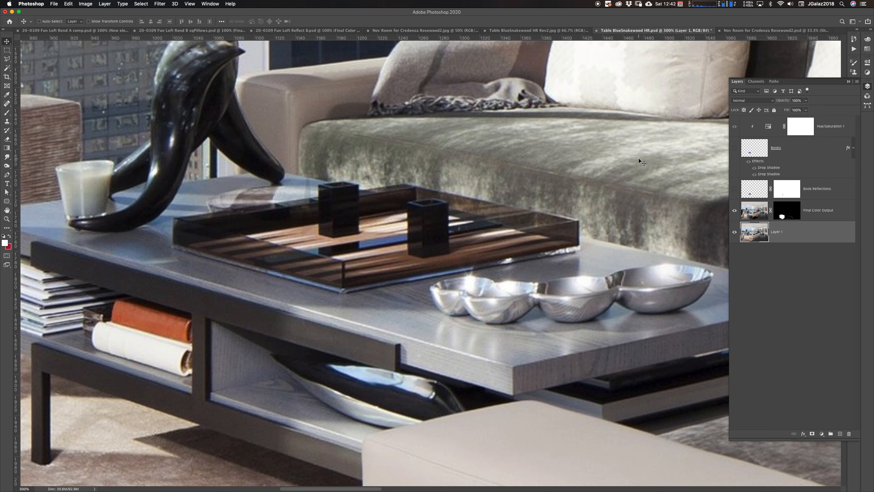
{"action": "left_click_drag", "start_coordinate": [548, 298], "coordinate": [377, 283]}
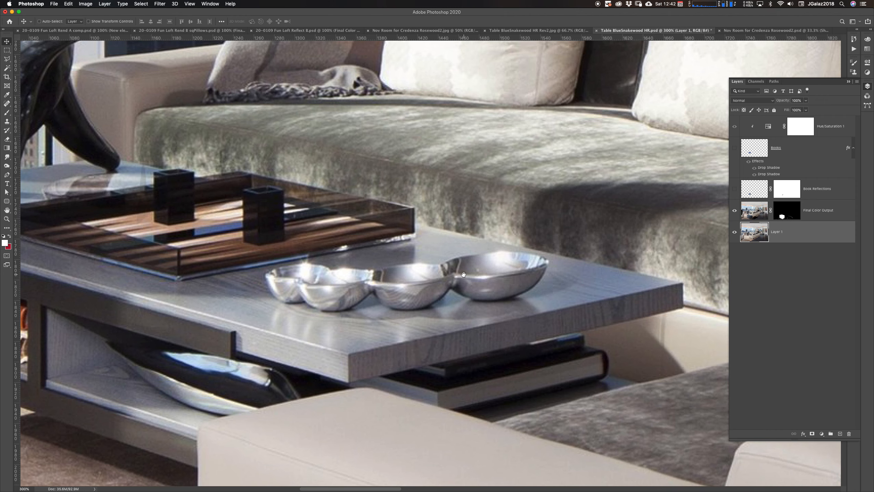
{"action": "key", "text": "super+equal"}
{"action": "key", "text": "super+equal"}
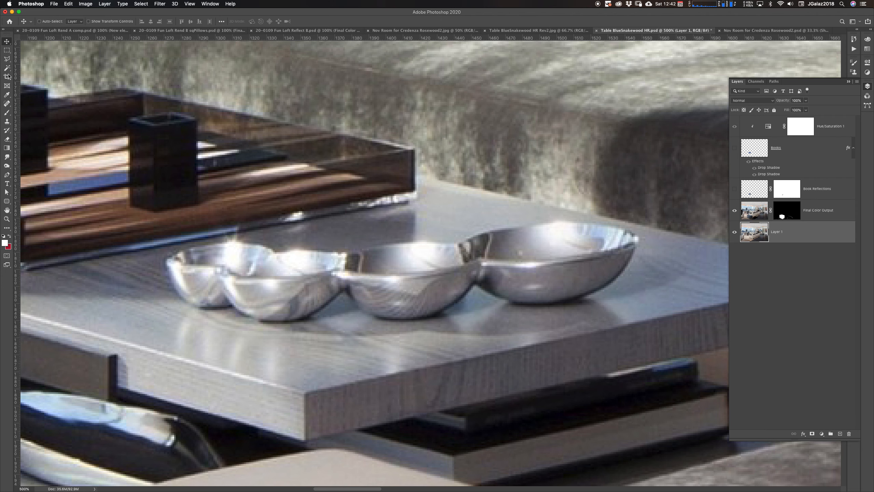
{"action": "left_click", "coordinate": [6, 60]}
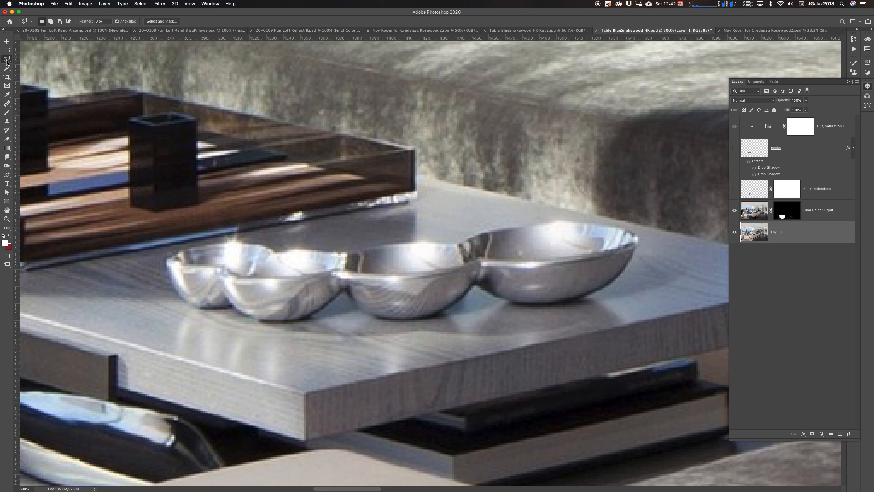
{"action": "left_click", "coordinate": [166, 263]}
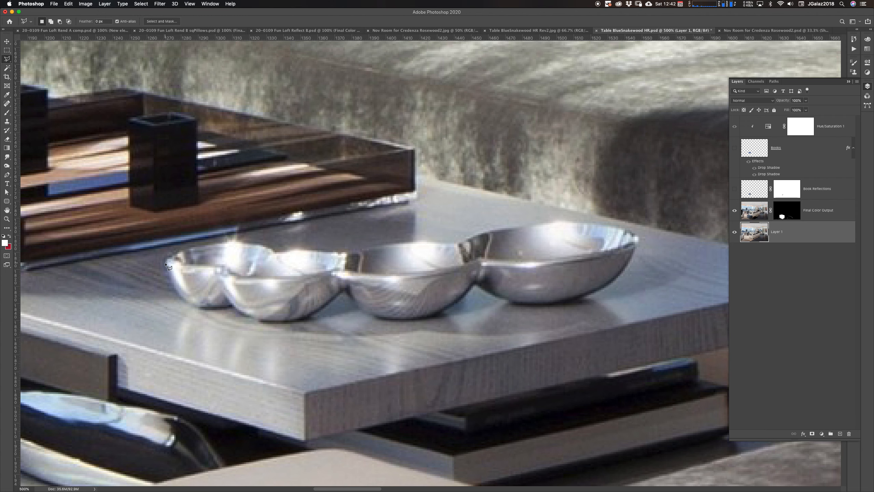
{"action": "left_click", "coordinate": [172, 283]}
{"action": "left_click", "coordinate": [183, 300]}
{"action": "left_click", "coordinate": [200, 307]}
{"action": "left_click", "coordinate": [241, 314]}
{"action": "left_click", "coordinate": [292, 323]}
{"action": "left_click", "coordinate": [323, 311]}
{"action": "left_click", "coordinate": [348, 294]}
{"action": "left_click", "coordinate": [313, 254]}
{"action": "left_click", "coordinate": [274, 250]}
{"action": "left_click", "coordinate": [248, 243]}
{"action": "left_click", "coordinate": [216, 242]}
{"action": "left_click", "coordinate": [164, 260]}
{"action": "left_click", "coordinate": [166, 263]}
Check the bowl selection as a Quick Mask overlay, return to normal mode and deselect it.
{"action": "key", "text": "q"}
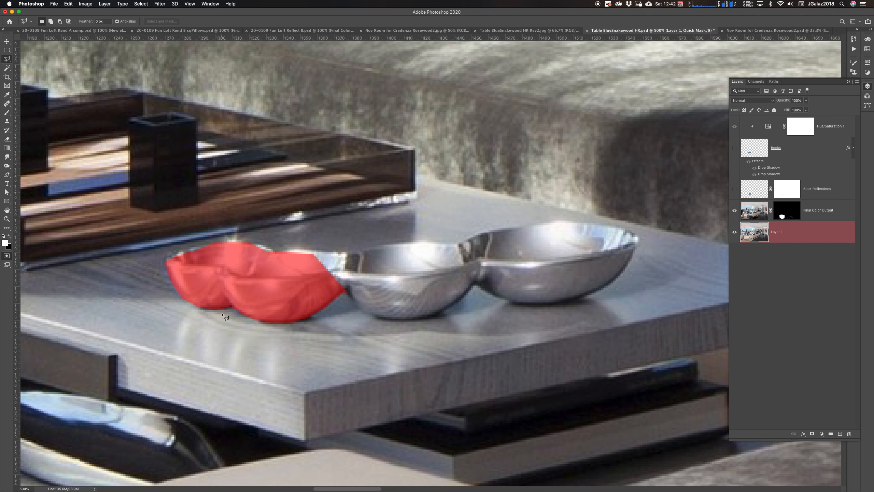
{"action": "key", "text": "q"}
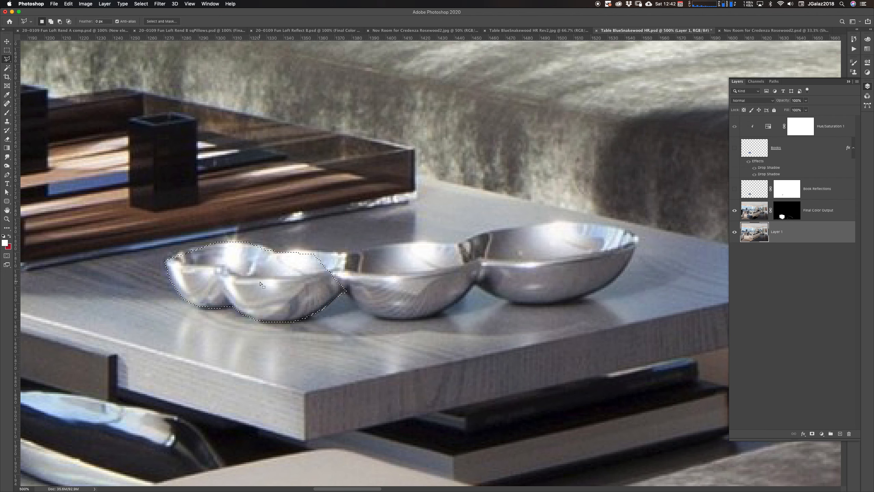
{"action": "left_click", "coordinate": [248, 250]}
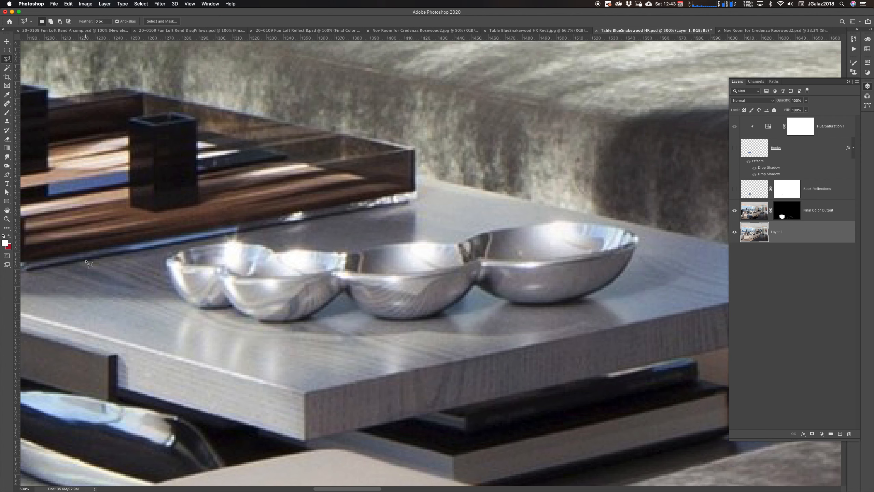
Start a Pen path at the leftmost bowl's outer edge and trace the undersides of the first two bowls.
{"action": "left_click", "coordinate": [8, 177]}
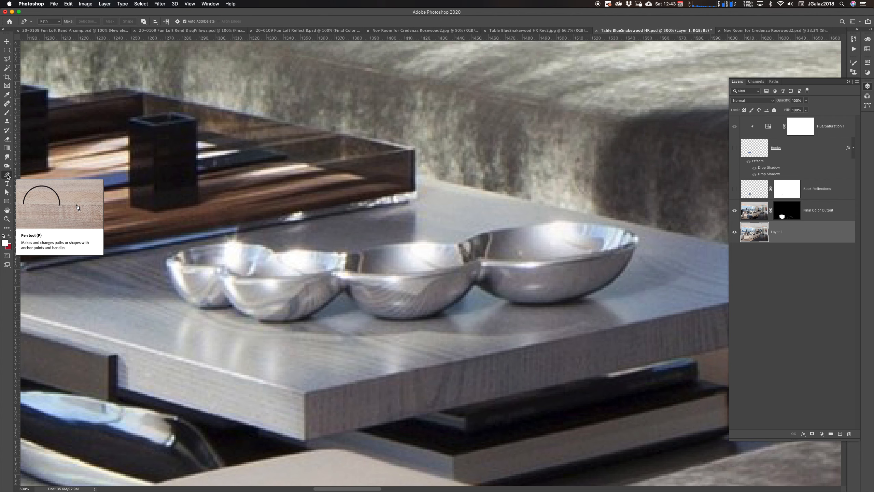
{"action": "left_click", "coordinate": [166, 266]}
{"action": "mouse_move", "coordinate": [165, 267]}
{"action": "left_mouse_down"}
{"action": "mouse_move", "coordinate": [188, 279]}
{"action": "mouse_move", "coordinate": [136, 315]}
{"action": "mouse_move", "coordinate": [154, 272]}
{"action": "mouse_move", "coordinate": [164, 327]}
{"action": "mouse_move", "coordinate": [170, 302]}
{"action": "mouse_move", "coordinate": [148, 275]}
{"action": "mouse_move", "coordinate": [167, 276]}
{"action": "left_mouse_up"}
{"action": "left_click_drag", "start_coordinate": [198, 306], "coordinate": [246, 302]}
{"action": "left_click_drag", "start_coordinate": [246, 303], "coordinate": [242, 328]}
{"action": "left_click_drag", "start_coordinate": [304, 316], "coordinate": [349, 297]}
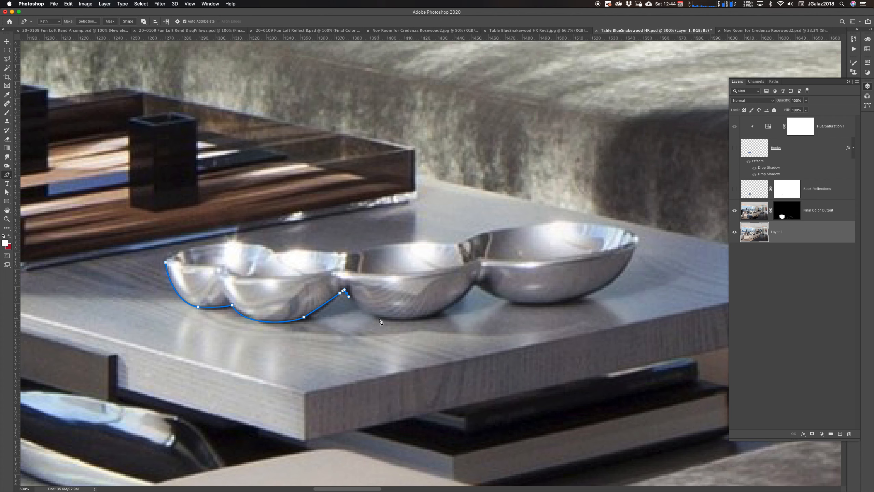
Continue the Pen path along the underside of the third bowl, adjusting the curve to its base.
{"action": "left_click_drag", "start_coordinate": [381, 320], "coordinate": [399, 322]}
{"action": "left_click_drag", "start_coordinate": [381, 323], "coordinate": [384, 320]}
{"action": "left_click", "coordinate": [381, 321]}
{"action": "left_click_drag", "start_coordinate": [434, 315], "coordinate": [452, 309]}
Trace the underside of the rightmost bowl and bring the path around its pointed right tip.
{"action": "left_click_drag", "start_coordinate": [475, 287], "coordinate": [522, 305]}
{"action": "left_click_drag", "start_coordinate": [579, 298], "coordinate": [593, 293]}
{"action": "left_click_drag", "start_coordinate": [637, 246], "coordinate": [623, 288]}
{"action": "left_click_drag", "start_coordinate": [641, 236], "coordinate": [629, 231]}
{"action": "left_click", "coordinate": [631, 232]}
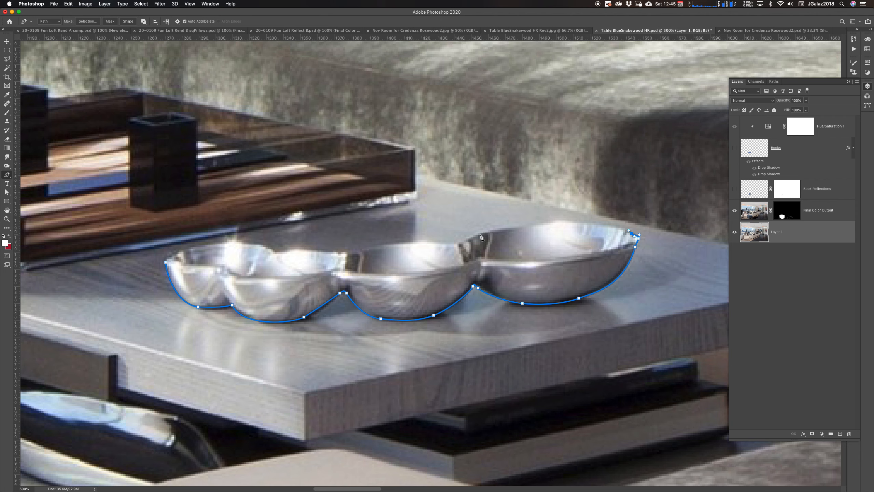
Trace the upper rims of the four bowls from right to left and close the path at its starting point.
{"action": "mouse_move", "coordinate": [553, 223]}
{"action": "left_mouse_down"}
{"action": "mouse_move", "coordinate": [499, 229]}
{"action": "mouse_move", "coordinate": [553, 222]}
{"action": "left_mouse_up"}
{"action": "left_click_drag", "start_coordinate": [466, 238], "coordinate": [483, 232]}
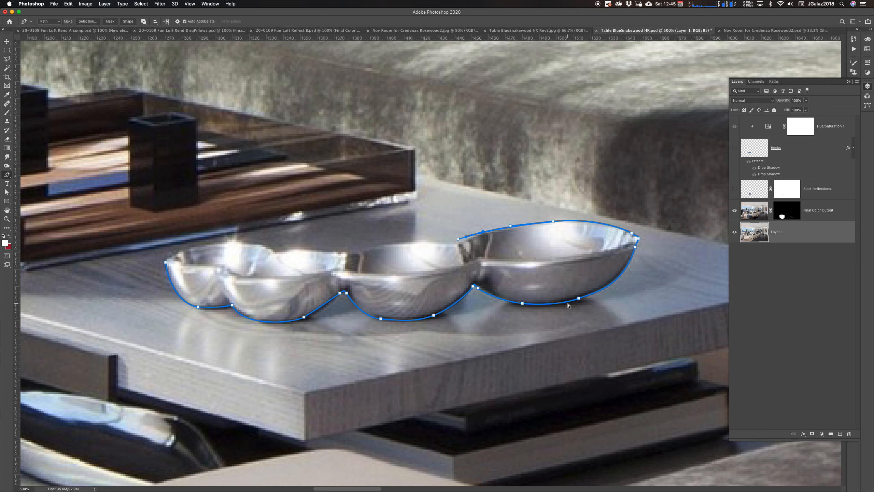
{"action": "mouse_move", "coordinate": [461, 242]}
{"action": "left_mouse_down"}
{"action": "mouse_move", "coordinate": [453, 243]}
{"action": "mouse_move", "coordinate": [476, 235]}
{"action": "left_mouse_up"}
{"action": "mouse_move", "coordinate": [333, 259]}
{"action": "left_mouse_down"}
{"action": "mouse_move", "coordinate": [351, 254]}
{"action": "mouse_move", "coordinate": [333, 252]}
{"action": "left_mouse_up"}
{"action": "mouse_move", "coordinate": [280, 257]}
{"action": "left_mouse_down"}
{"action": "mouse_move", "coordinate": [262, 259]}
{"action": "mouse_move", "coordinate": [275, 250]}
{"action": "left_mouse_up"}
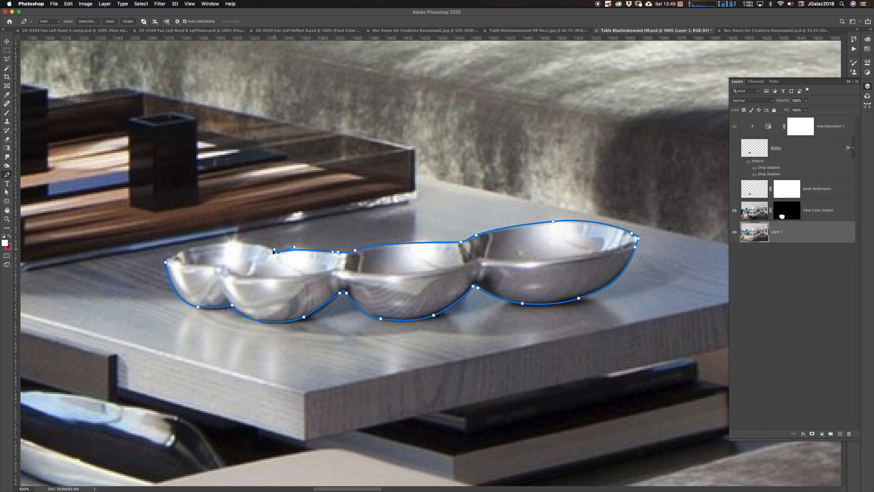
{"action": "left_click", "coordinate": [167, 262]}
{"action": "key", "text": "super+z"}
{"action": "mouse_move", "coordinate": [167, 262]}
{"action": "left_mouse_down"}
{"action": "mouse_move", "coordinate": [127, 282]}
{"action": "mouse_move", "coordinate": [162, 264]}
{"action": "left_mouse_up"}
{"action": "left_click", "coordinate": [166, 257]}
Save the temporary work path of the bowls as a permanent path.
{"action": "left_click", "coordinate": [776, 81]}
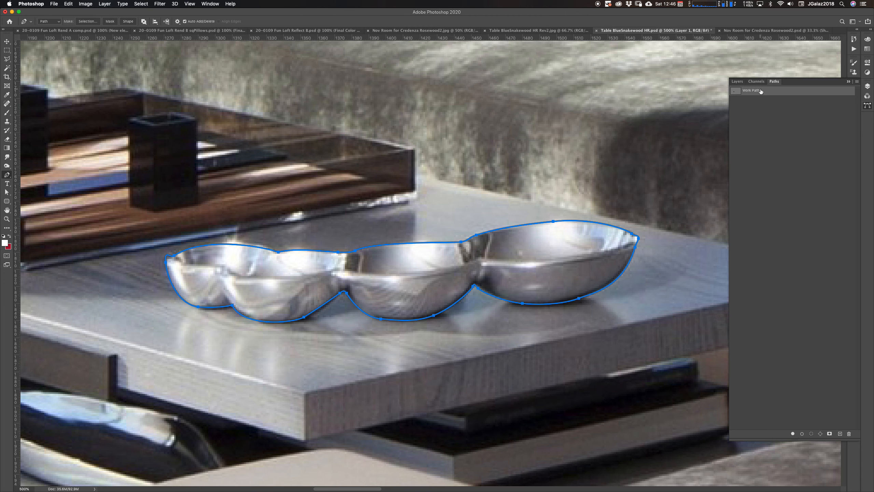
{"action": "left_click", "coordinate": [840, 434]}
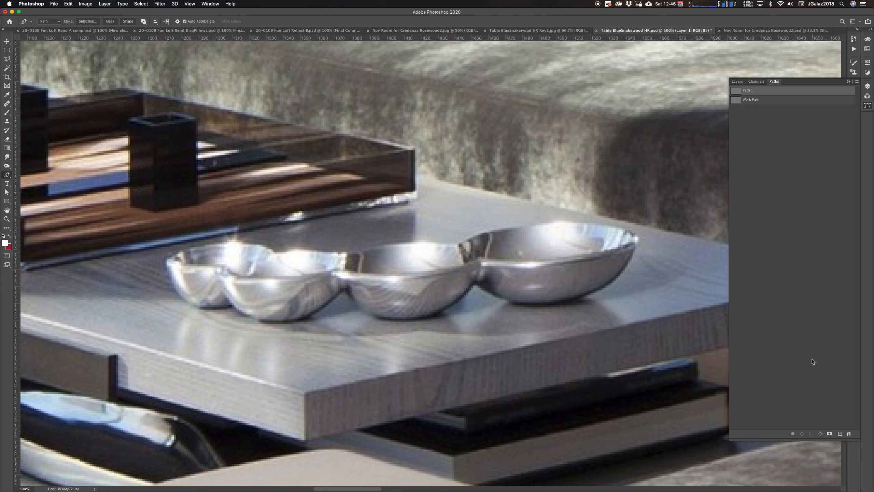
{"action": "key", "text": "ctrl+z"}
{"action": "left_click_drag", "start_coordinate": [752, 91], "coordinate": [830, 432]}
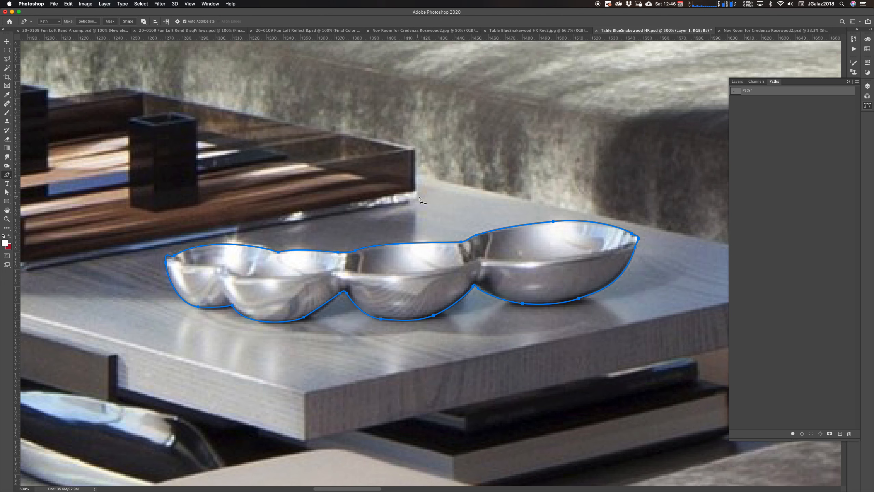
{"action": "left_click", "coordinate": [433, 170]}
{"action": "key", "text": "super+z"}
{"action": "left_click", "coordinate": [7, 60]}
{"action": "left_click", "coordinate": [6, 174]}
{"action": "left_click", "coordinate": [445, 179]}
{"action": "left_click", "coordinate": [477, 165]}
{"action": "left_click", "coordinate": [522, 145]}
{"action": "left_click_drag", "start_coordinate": [546, 168], "coordinate": [548, 166]}
{"action": "left_click", "coordinate": [529, 124]}
{"action": "key", "text": "super+z"}
{"action": "key", "text": "super+z"}
{"action": "key", "text": "super+z"}
{"action": "key", "text": "super+z"}
Move the anchor on the rightmost bowl's upper rim and adjust its handles to fit the rim's curve.
{"action": "left_click", "coordinate": [553, 222], "text": "super"}
{"action": "left_click", "coordinate": [609, 245], "text": "super"}
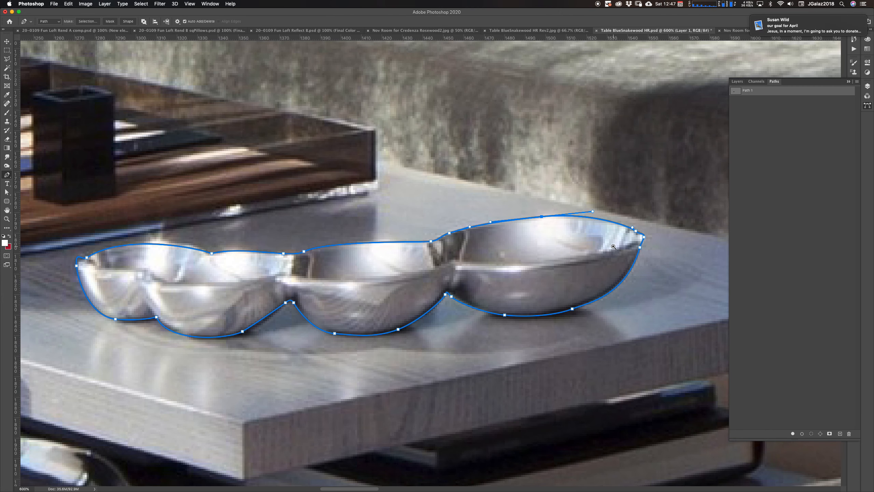
{"action": "left_click", "coordinate": [610, 245], "text": "super"}
{"action": "left_click", "coordinate": [609, 245], "text": "super"}
{"action": "mouse_move", "coordinate": [829, 17]}
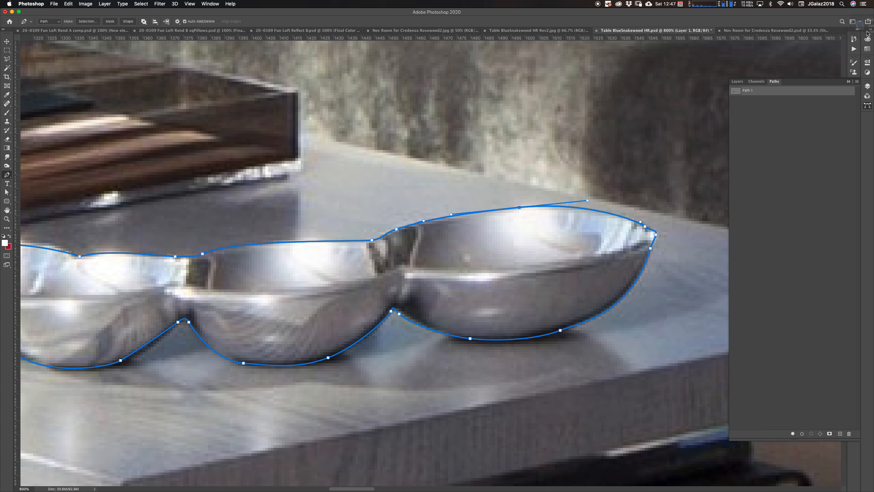
{"action": "left_click_drag", "start_coordinate": [520, 207], "coordinate": [512, 211]}
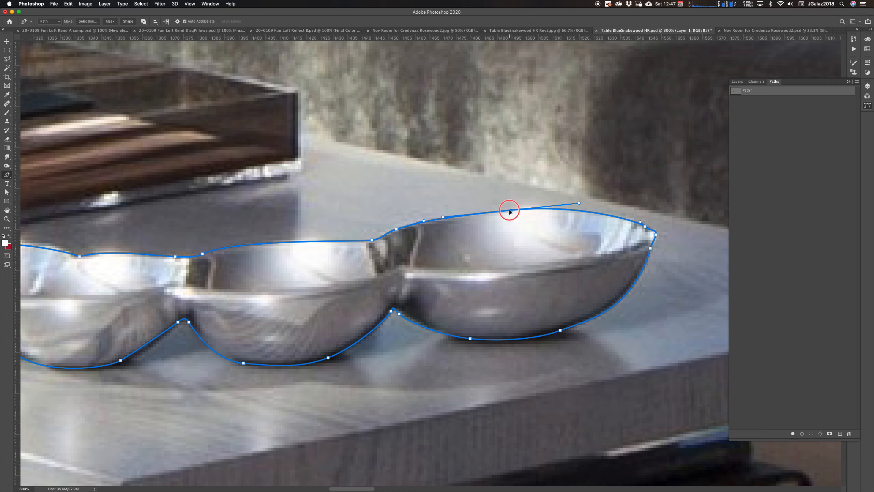
{"action": "left_click_drag", "start_coordinate": [580, 204], "coordinate": [574, 205]}
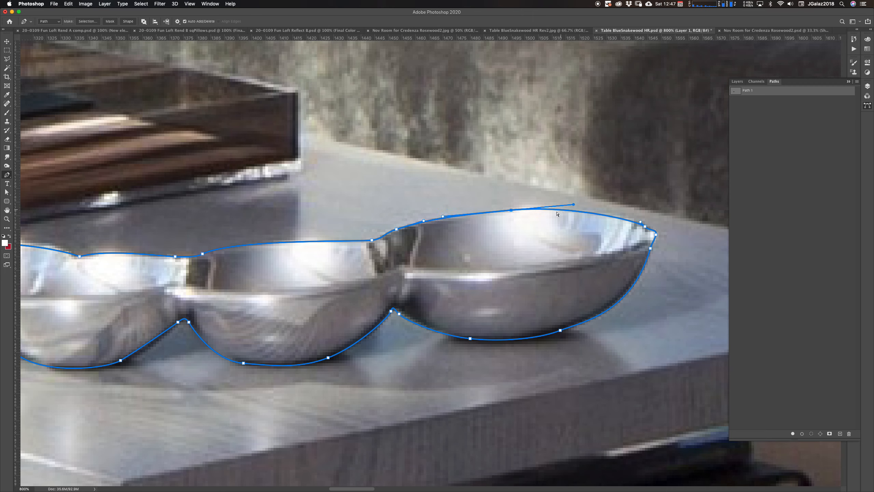
{"action": "left_click_drag", "start_coordinate": [516, 211], "coordinate": [531, 207]}
{"action": "left_click_drag", "start_coordinate": [462, 213], "coordinate": [477, 209]}
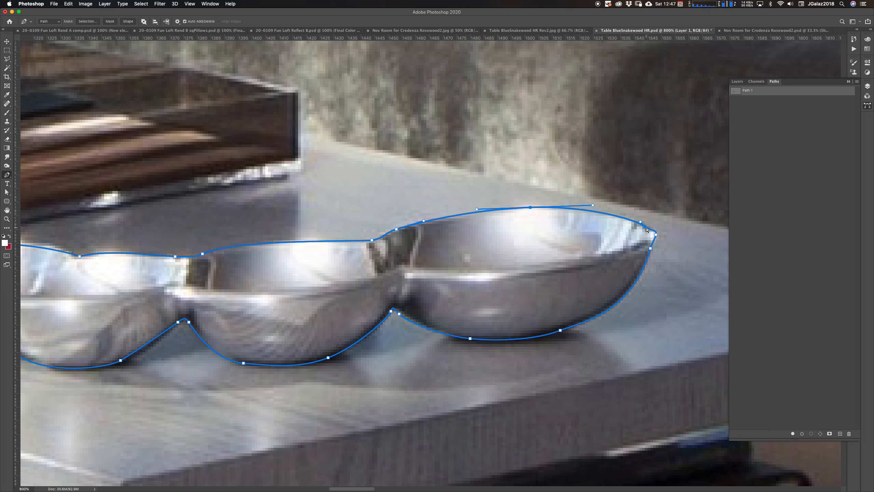
Refine the path's anchors and handles at the rightmost bowl's tip and along its lower right edge.
{"action": "left_click", "coordinate": [647, 228], "text": "super"}
{"action": "left_click_drag", "start_coordinate": [646, 227], "coordinate": [633, 216]}
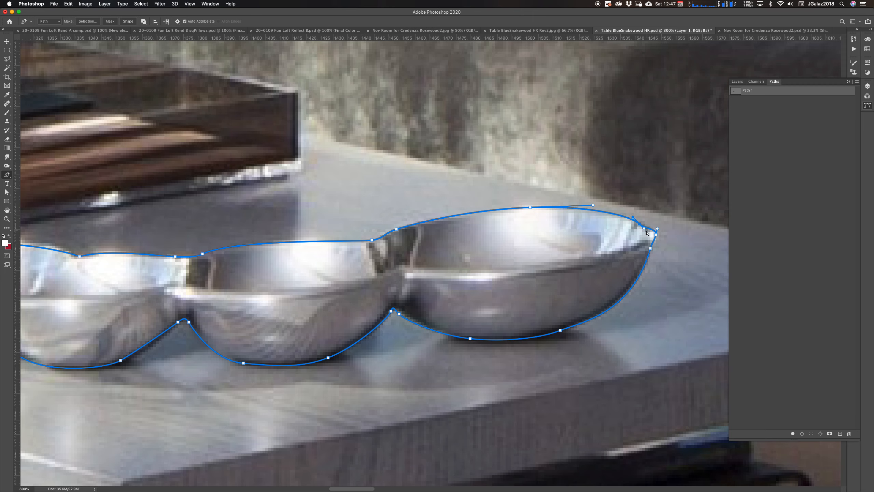
{"action": "left_click", "coordinate": [651, 248], "text": "super"}
{"action": "left_click_drag", "start_coordinate": [632, 315], "coordinate": [634, 311]}
{"action": "left_click", "coordinate": [561, 331], "text": "super"}
Reshape the path's curve under the second bowl from the left by adjusting its anchor handles.
{"action": "left_click_drag", "start_coordinate": [162, 366], "coordinate": [434, 307]}
{"action": "left_click", "coordinate": [434, 290], "text": "super"}
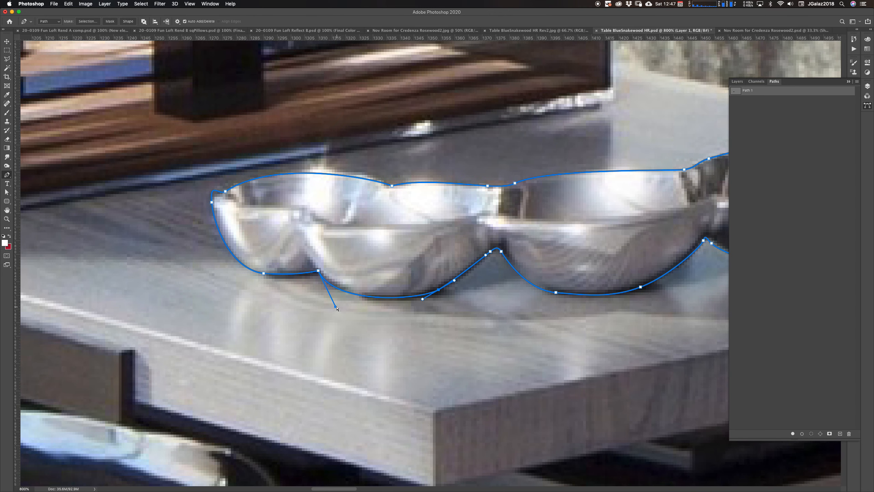
{"action": "left_click_drag", "start_coordinate": [336, 308], "coordinate": [338, 308]}
Adjust the anchors and handles at the leftmost bowl's outer edge and along its upper rim to follow the metal.
{"action": "left_click", "coordinate": [212, 203], "text": "super"}
{"action": "left_click_drag", "start_coordinate": [210, 180], "coordinate": [211, 196]}
{"action": "mouse_move", "coordinate": [214, 224]}
{"action": "left_mouse_down"}
{"action": "mouse_move", "coordinate": [214, 241]}
{"action": "mouse_move", "coordinate": [218, 234]}
{"action": "left_mouse_up"}
{"action": "left_click", "coordinate": [218, 196]}
{"action": "left_click_drag", "start_coordinate": [220, 195], "coordinate": [220, 197]}
{"action": "left_click_drag", "start_coordinate": [279, 158], "coordinate": [289, 153]}
{"action": "left_click", "coordinate": [392, 186]}
{"action": "mouse_move", "coordinate": [387, 183]}
{"action": "left_mouse_down"}
{"action": "mouse_move", "coordinate": [363, 168]}
{"action": "mouse_move", "coordinate": [378, 169]}
{"action": "mouse_move", "coordinate": [389, 186]}
{"action": "mouse_move", "coordinate": [379, 171]}
{"action": "left_mouse_up"}
{"action": "left_click_drag", "start_coordinate": [291, 156], "coordinate": [283, 158]}
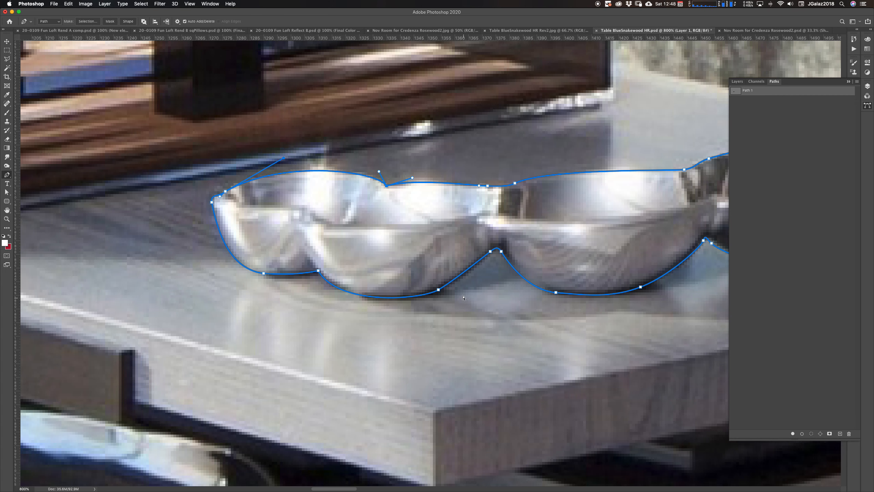
Fine-tune the path under the second bowl and where the rightmost bowl's underside meets the third bowl.
{"action": "left_click", "coordinate": [493, 250]}
{"action": "left_click", "coordinate": [462, 281]}
{"action": "left_click", "coordinate": [438, 290]}
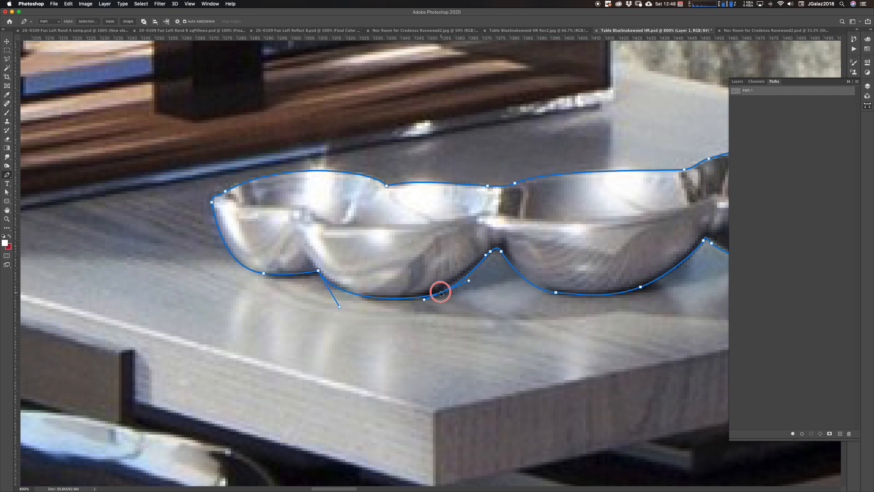
{"action": "left_click", "coordinate": [437, 291]}
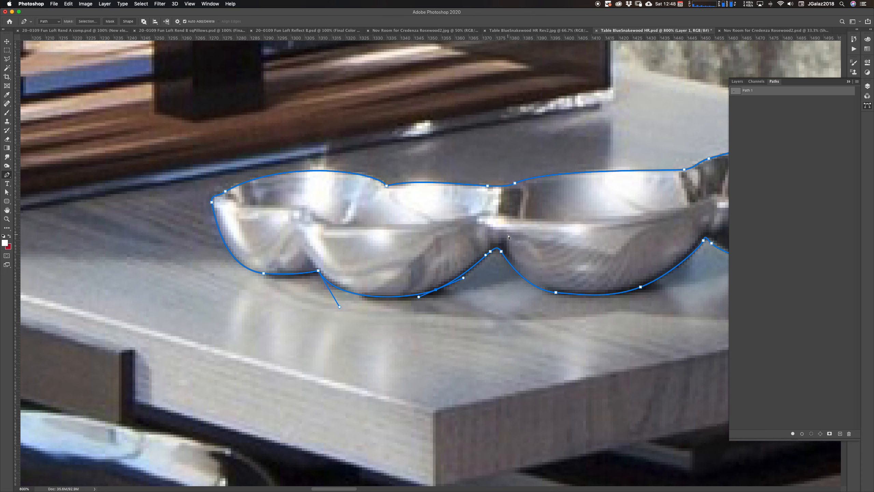
{"action": "left_click_drag", "start_coordinate": [582, 259], "coordinate": [396, 283]}
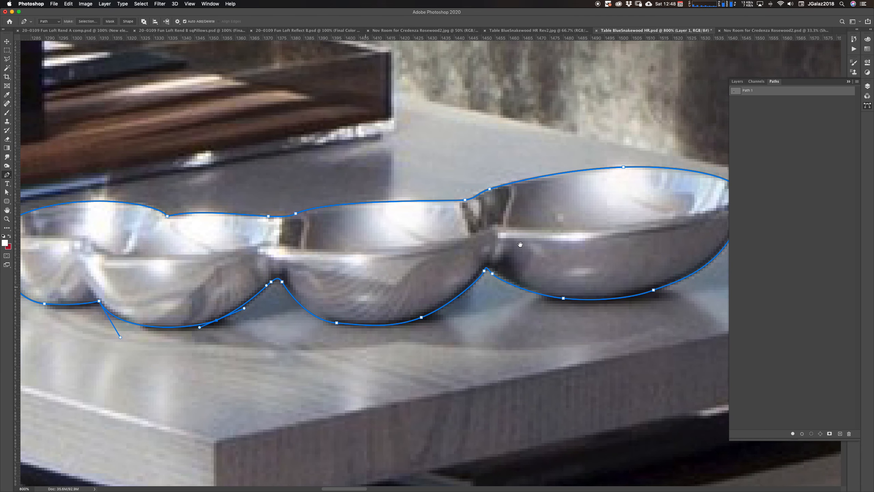
{"action": "left_click", "coordinate": [496, 273]}
Examine the refined path around all four bowls and check its entry among the saved paths.
{"action": "left_click_drag", "start_coordinate": [585, 255], "coordinate": [470, 262]}
{"action": "left_click", "coordinate": [529, 277], "text": "alt"}
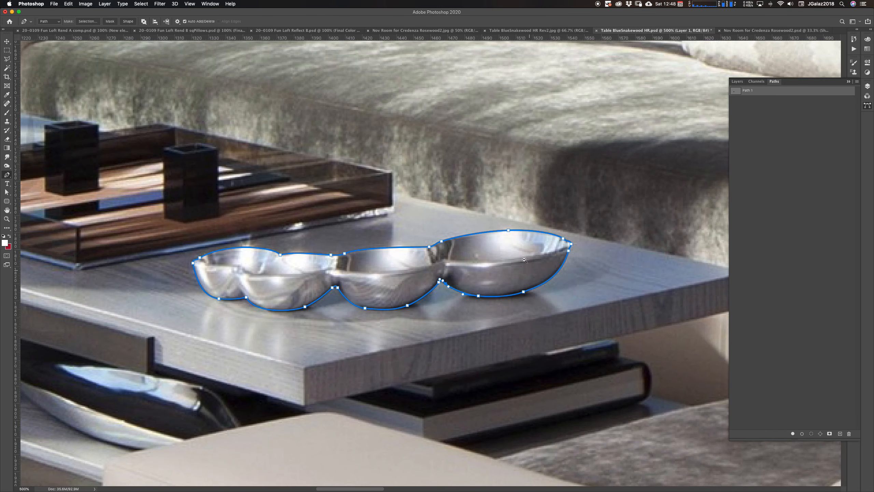
{"action": "left_click", "coordinate": [439, 280], "text": "alt"}
{"action": "left_click", "coordinate": [381, 285], "text": "alt"}
{"action": "left_click_drag", "start_coordinate": [442, 277], "coordinate": [568, 271]}
{"action": "left_click", "coordinate": [516, 278], "text": "super"}
{"action": "left_click", "coordinate": [516, 278], "text": "super"}
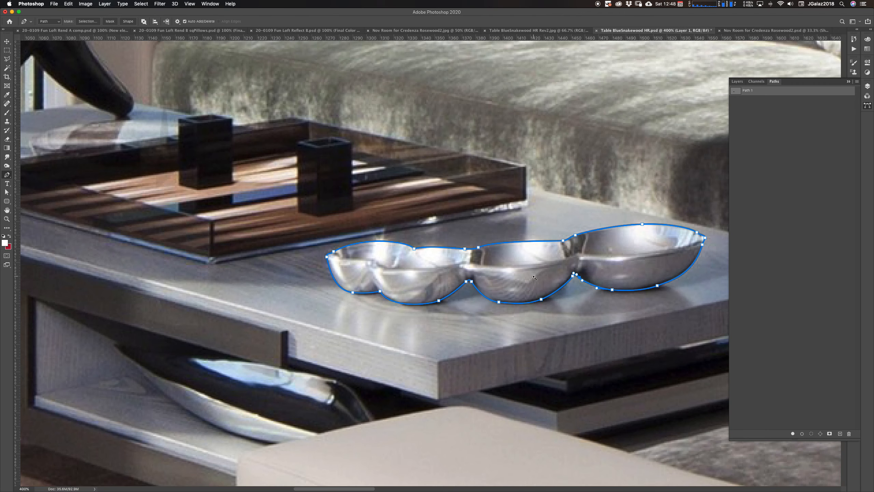
{"action": "scroll", "coordinate": [488, 265], "scroll_direction": "right", "scroll_amount": 6}
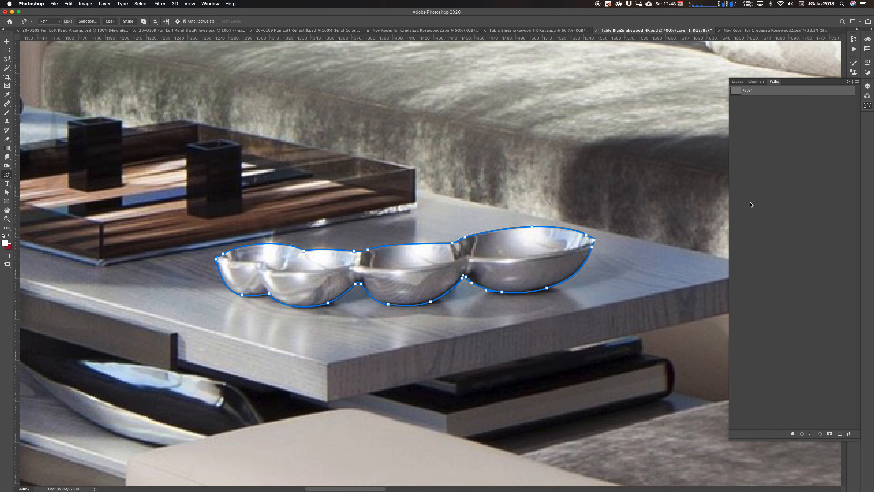
{"action": "left_click", "coordinate": [774, 83]}
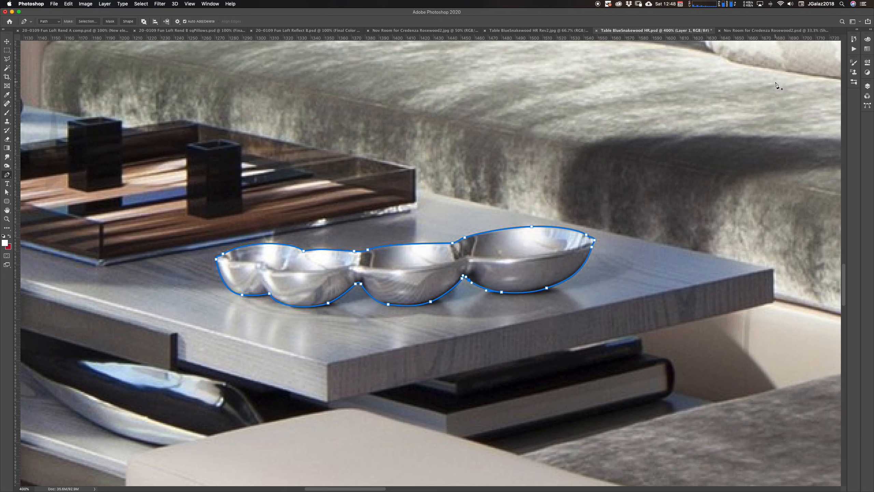
{"action": "left_click", "coordinate": [867, 106]}
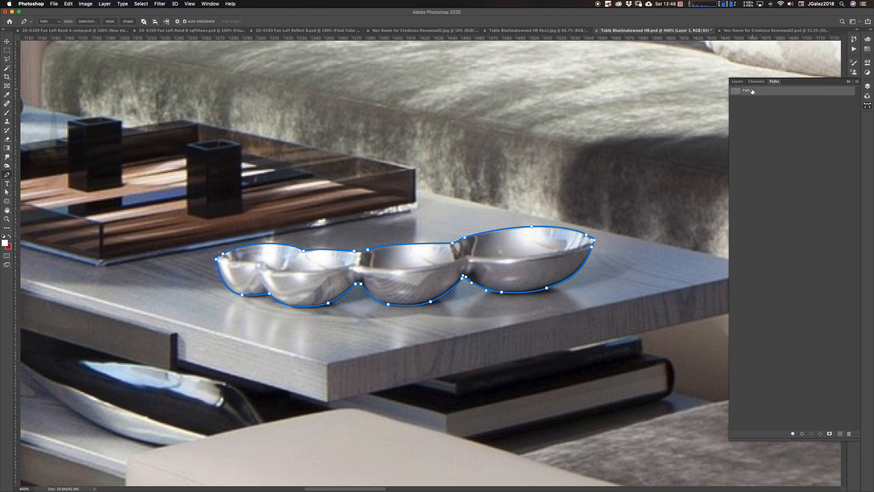
{"action": "left_click", "coordinate": [215, 5]}
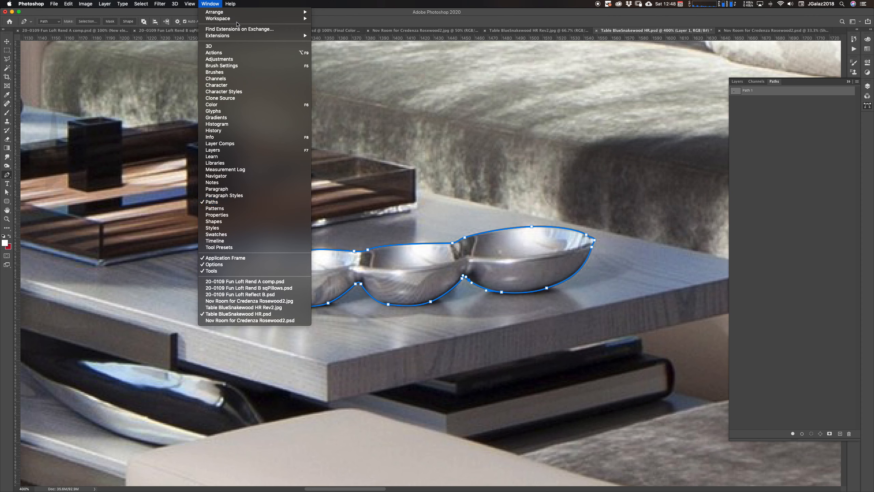
{"action": "mouse_move", "coordinate": [285, 16]}
{"action": "mouse_move", "coordinate": [256, 22]}
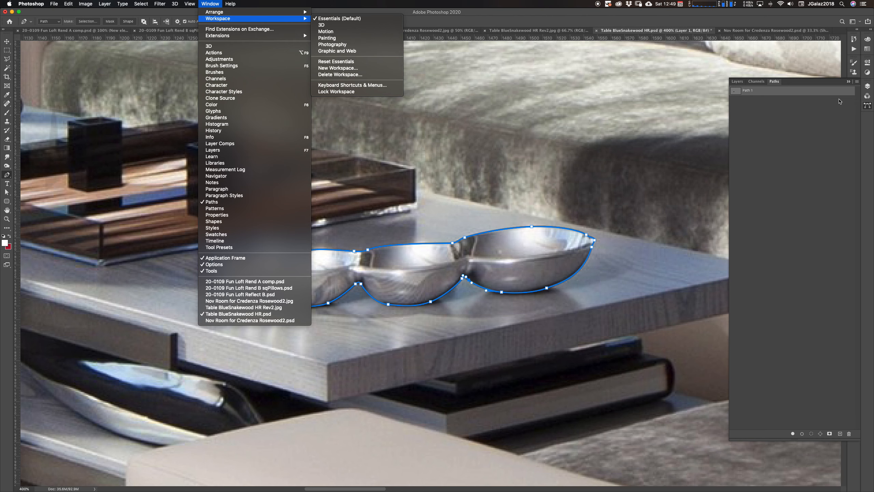
{"action": "left_click", "coordinate": [781, 88]}
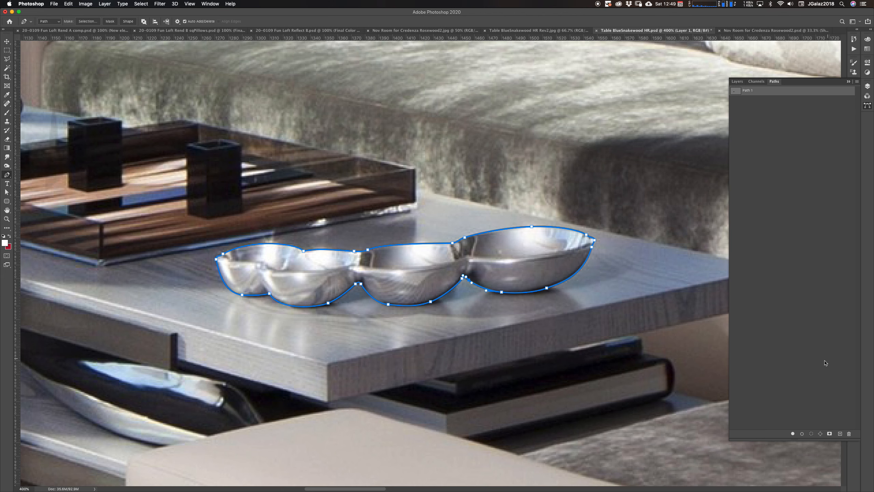
Load the saved bowl path as a selection and check its coverage in Quick Mask mode.
{"action": "left_click_drag", "start_coordinate": [811, 441], "coordinate": [784, 133]}
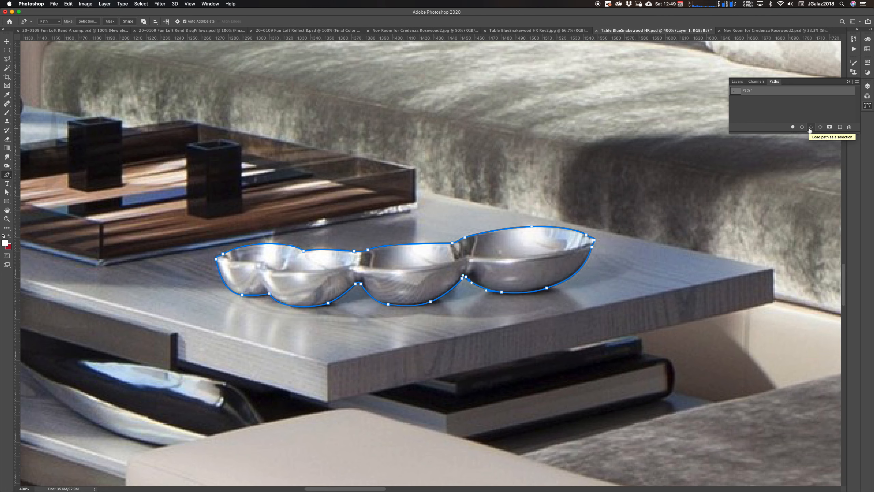
{"action": "left_click", "coordinate": [811, 127]}
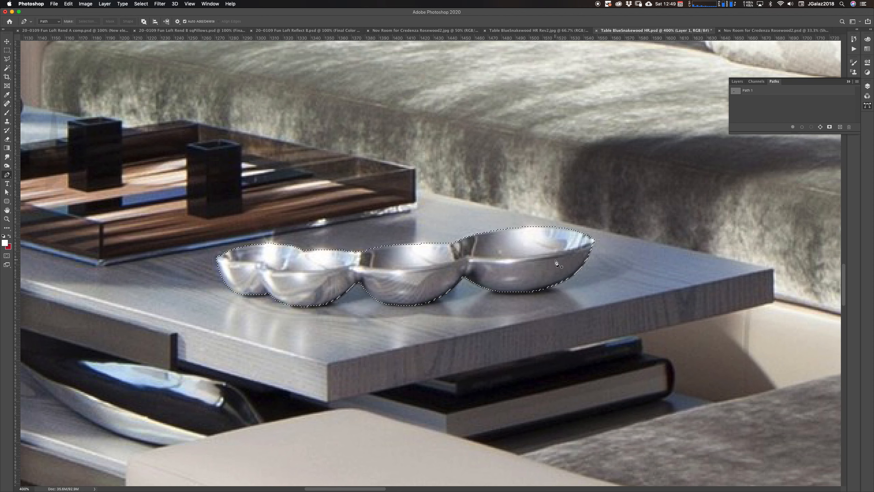
{"action": "key", "text": "q"}
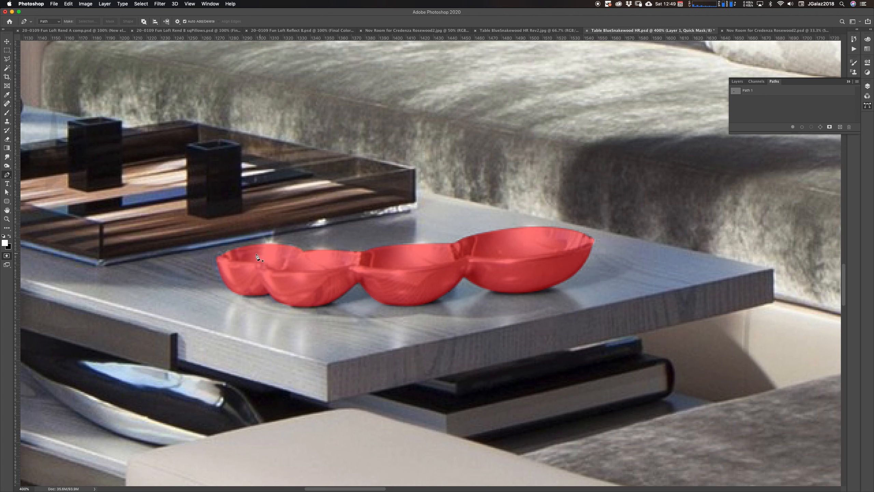
{"action": "key", "text": "q"}
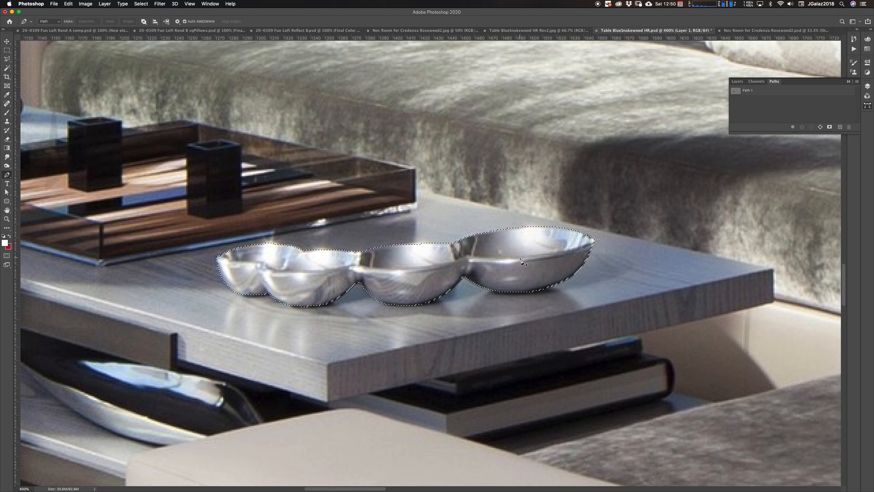
Add a Hue/Saturation adjustment layer above Layer 1, masked to the selected bowls.
{"action": "scroll", "coordinate": [522, 261], "scroll_direction": "down", "scroll_amount": 1}
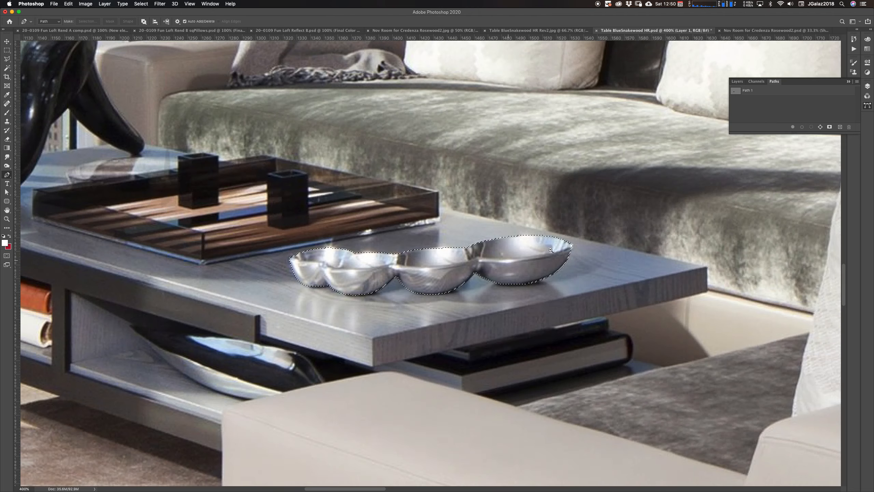
{"action": "left_click", "coordinate": [868, 88]}
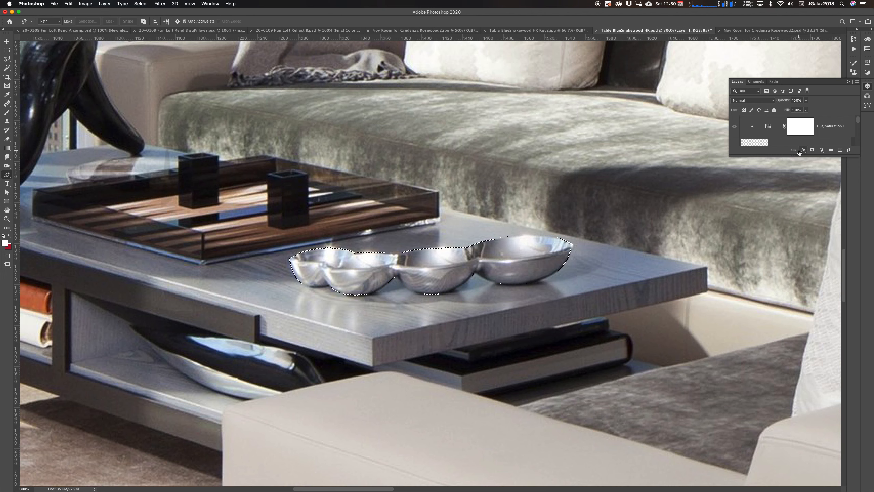
{"action": "left_click_drag", "start_coordinate": [796, 156], "coordinate": [825, 326]}
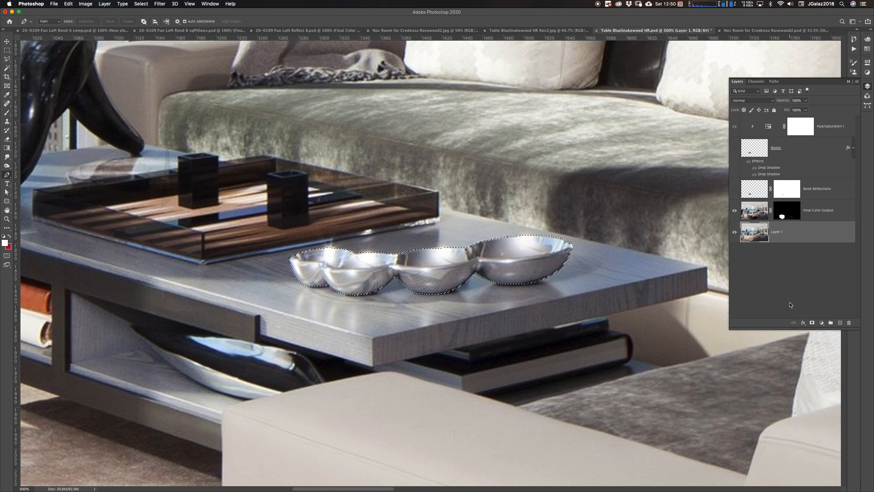
{"action": "left_click", "coordinate": [822, 322]}
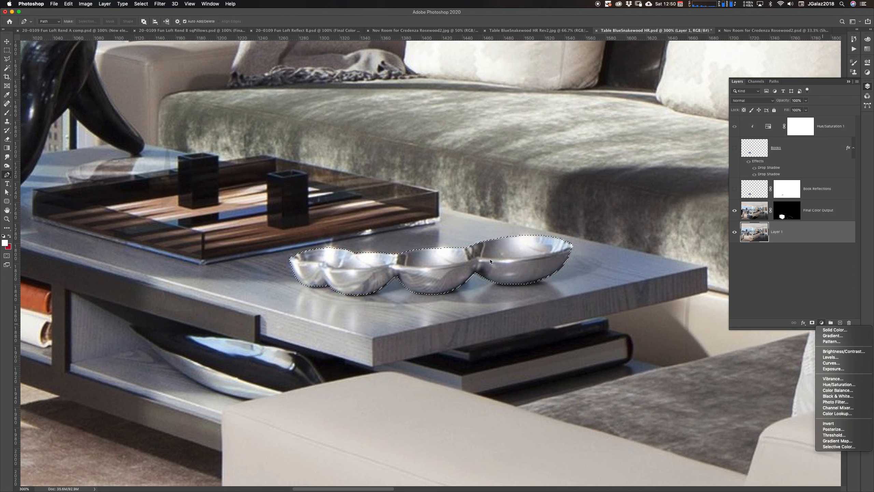
{"action": "left_click", "coordinate": [839, 384]}
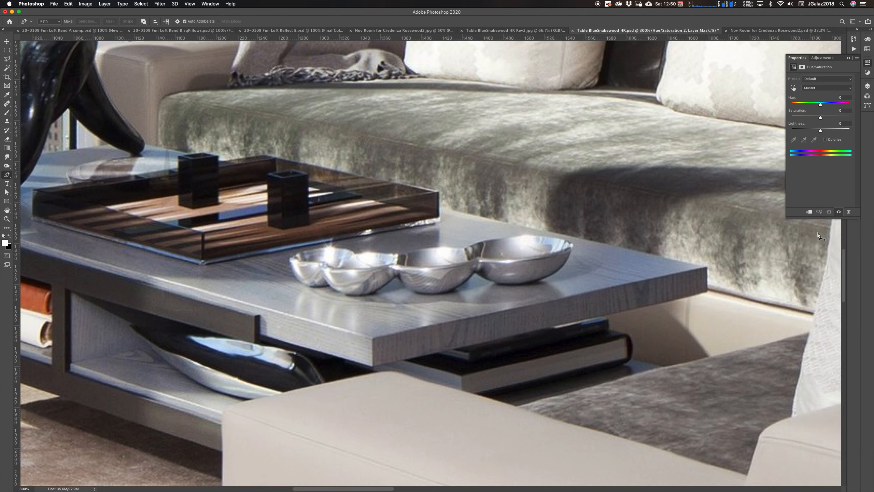
Try colorizing the bowls in a copper tone with a hue of 25.
{"action": "left_click", "coordinate": [826, 140]}
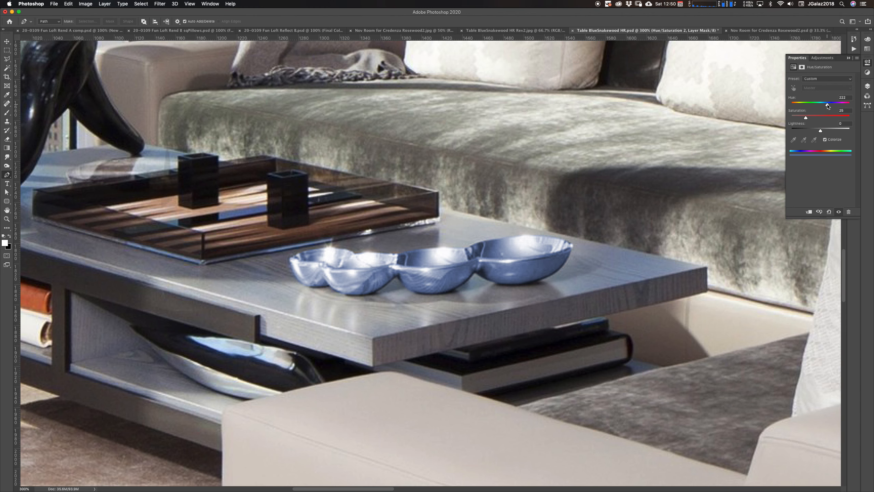
{"action": "left_click_drag", "start_coordinate": [828, 106], "coordinate": [796, 108]}
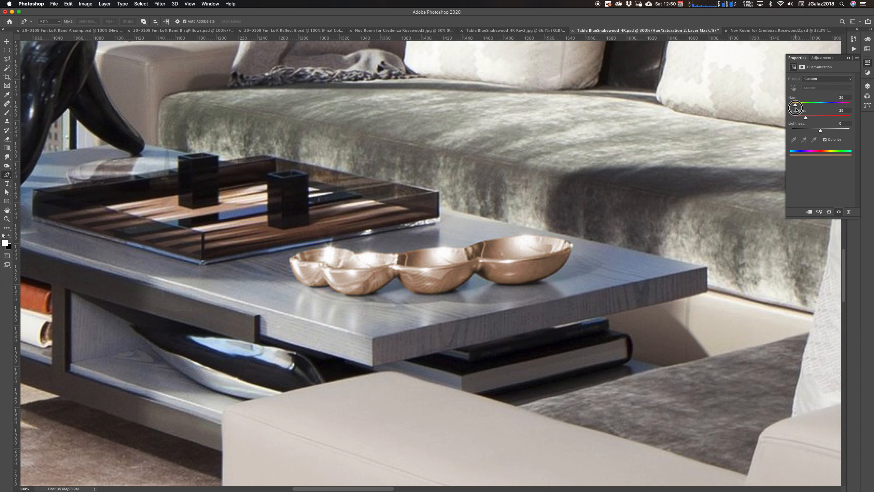
{"action": "left_click", "coordinate": [825, 140]}
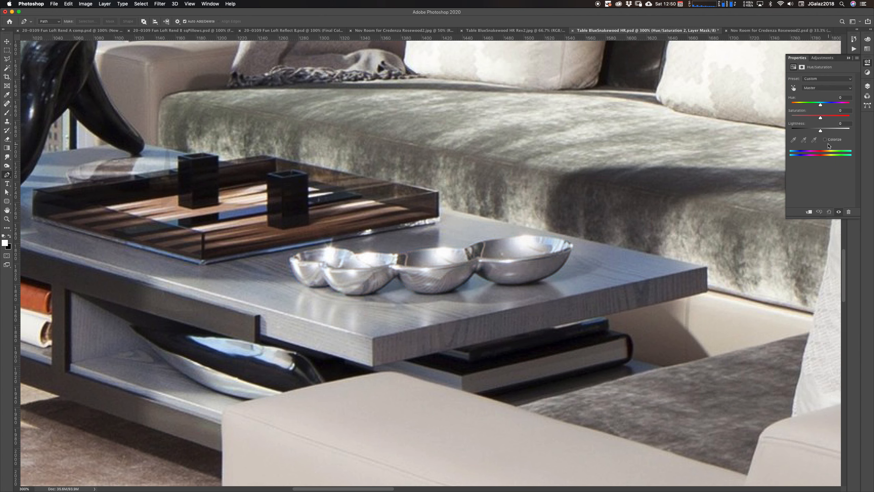
Shift the bowls' hue so their reflections turn teal, using the Hue/Saturation adjustment without colorizing.
{"action": "mouse_move", "coordinate": [821, 107]}
{"action": "left_mouse_down"}
{"action": "mouse_move", "coordinate": [802, 107]}
{"action": "mouse_move", "coordinate": [845, 107]}
{"action": "mouse_move", "coordinate": [794, 108]}
{"action": "mouse_move", "coordinate": [814, 99]}
{"action": "left_mouse_up"}
{"action": "left_click", "coordinate": [867, 86]}
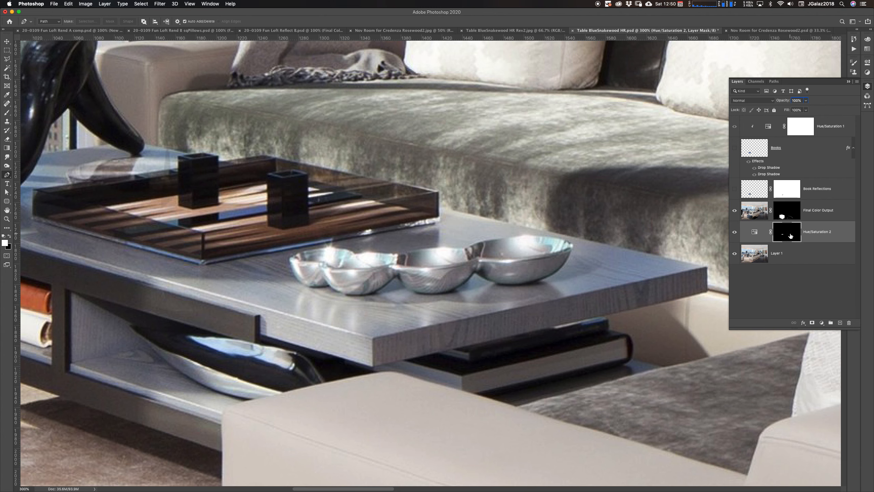
Load the Hue/Saturation 2 layer's mask as a selection and inspect its outline around the bowls.
{"action": "left_click", "coordinate": [823, 323]}
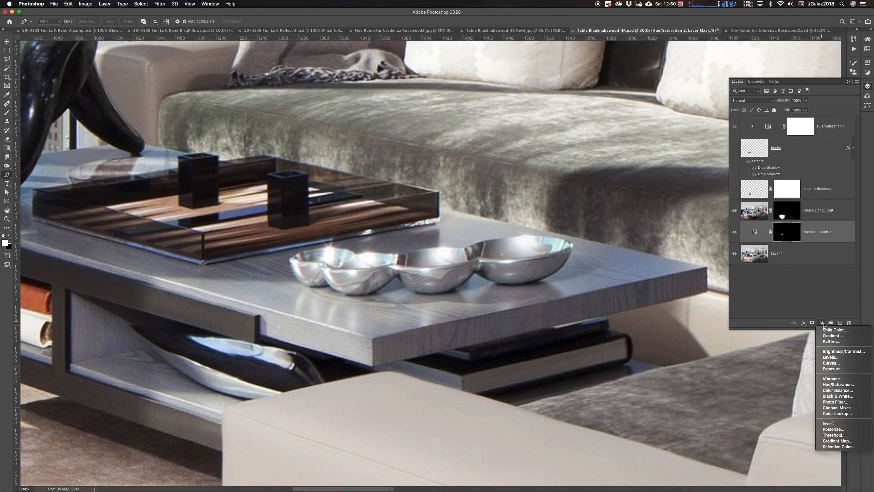
{"action": "left_click", "coordinate": [786, 238]}
{"action": "left_click", "coordinate": [786, 238], "text": "super"}
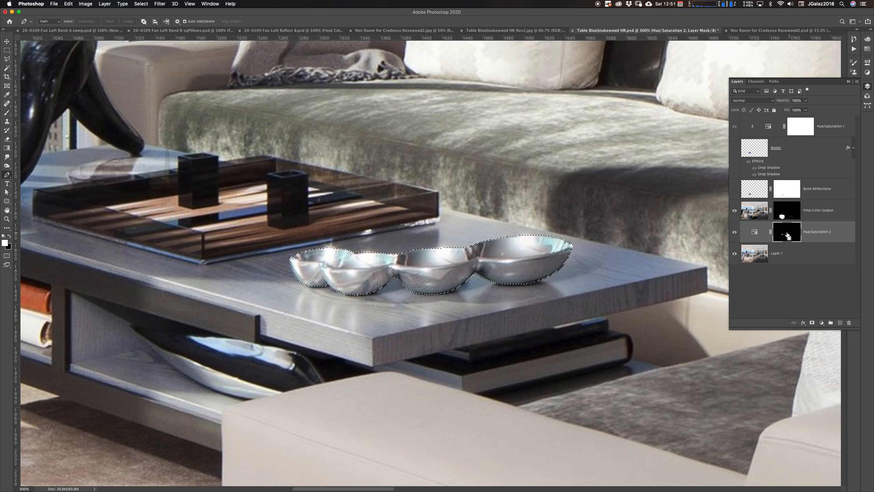
{"action": "left_click", "coordinate": [595, 292], "text": "alt"}
{"action": "left_click", "coordinate": [595, 291], "text": "alt"}
{"action": "left_click", "coordinate": [595, 292], "text": "alt"}
{"action": "left_click", "coordinate": [595, 292], "text": "alt"}
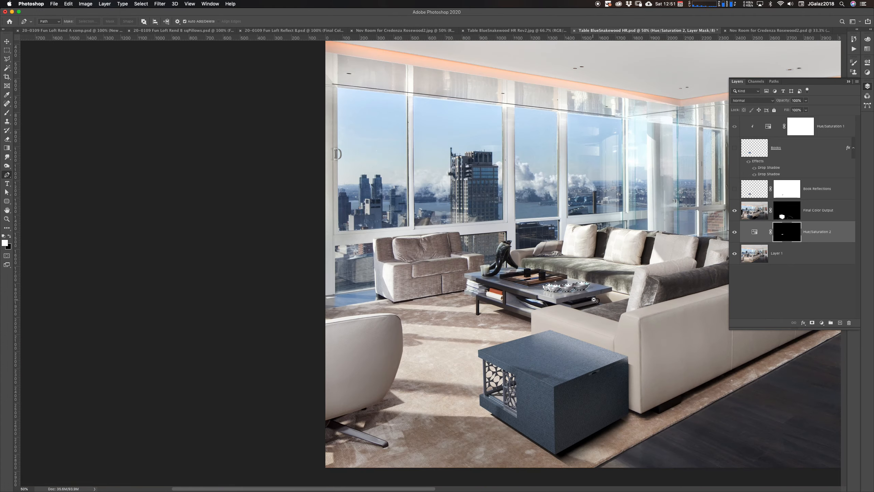
{"action": "left_click", "coordinate": [579, 289], "text": "super"}
{"action": "left_click", "coordinate": [580, 289], "text": "super"}
{"action": "left_click", "coordinate": [580, 290], "text": "super"}
{"action": "left_click", "coordinate": [568, 284], "text": "super"}
{"action": "left_click", "coordinate": [564, 282], "text": "super"}
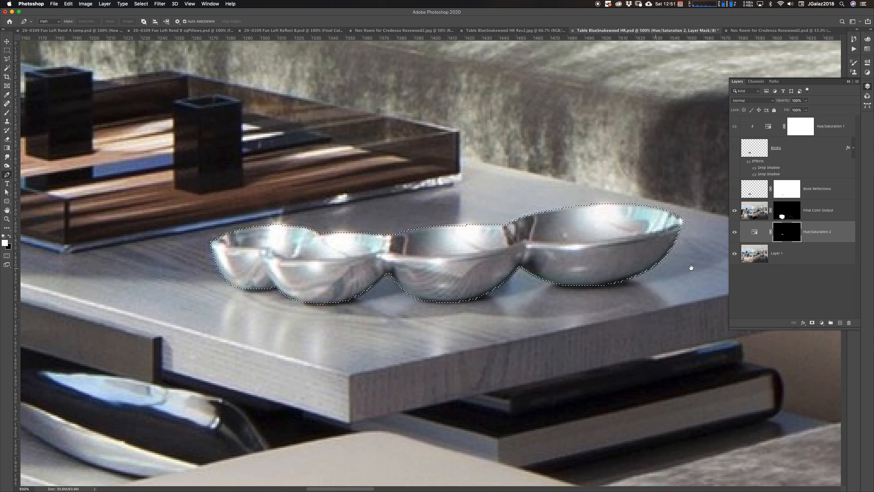
{"action": "left_click", "coordinate": [822, 323]}
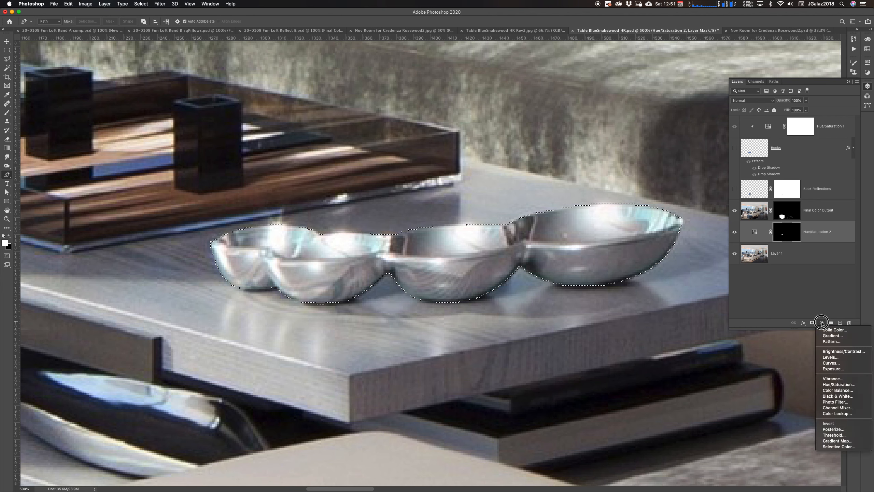
{"action": "left_click", "coordinate": [814, 283]}
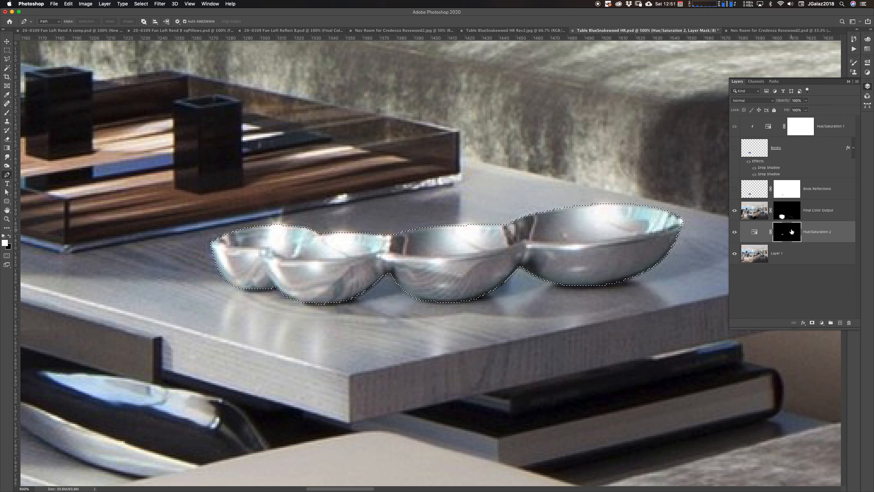
{"action": "mouse_move", "coordinate": [792, 232]}
{"action": "left_mouse_down"}
{"action": "mouse_move", "coordinate": [788, 203]}
{"action": "mouse_move", "coordinate": [791, 237]}
{"action": "left_mouse_up"}
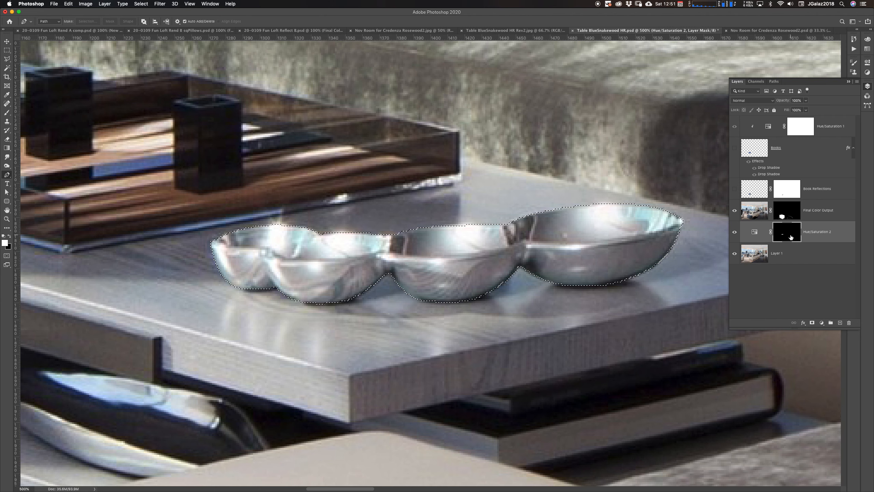
Load the Final Color Output mask as a selection, inspect it around the blue side table, and deselect it.
{"action": "left_click", "coordinate": [786, 212], "text": "super"}
{"action": "left_click", "coordinate": [689, 306], "text": "alt"}
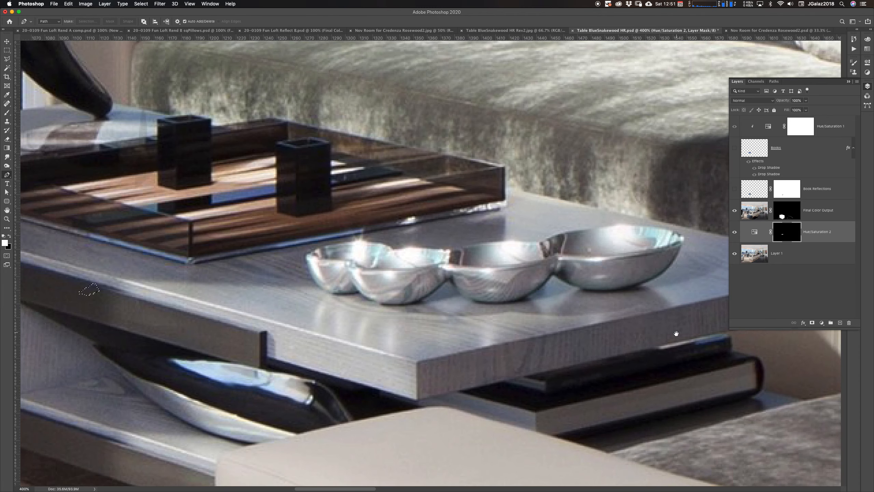
{"action": "left_click_drag", "start_coordinate": [675, 334], "coordinate": [629, 114]}
{"action": "left_click_drag", "start_coordinate": [631, 344], "coordinate": [634, 252]}
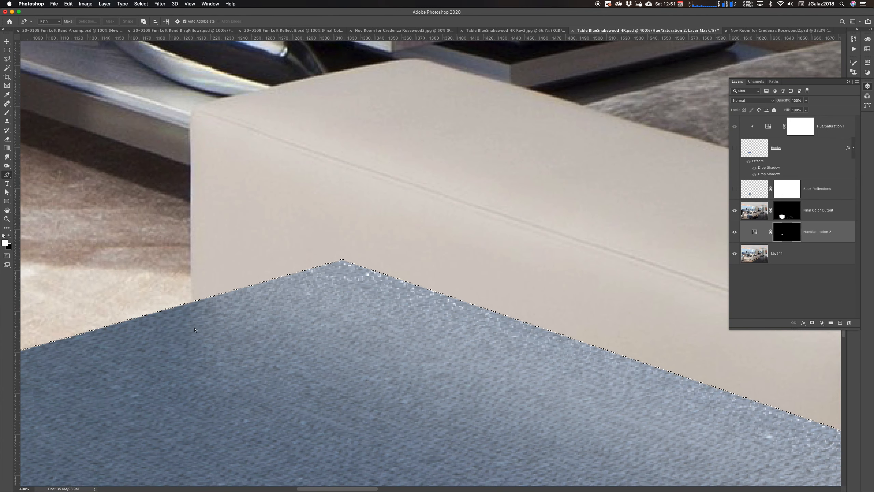
{"action": "key", "text": "super+d"}
Reselect the bowls from the Hue/Saturation 2 mask and preview the selection in Quick Mask mode.
{"action": "scroll", "coordinate": [621, 153], "scroll_direction": "up", "scroll_amount": 10}
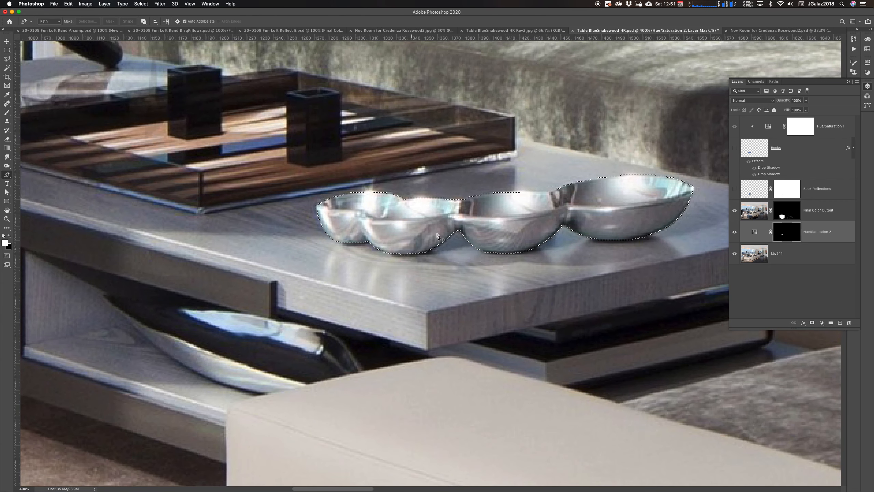
{"action": "key", "text": "q"}
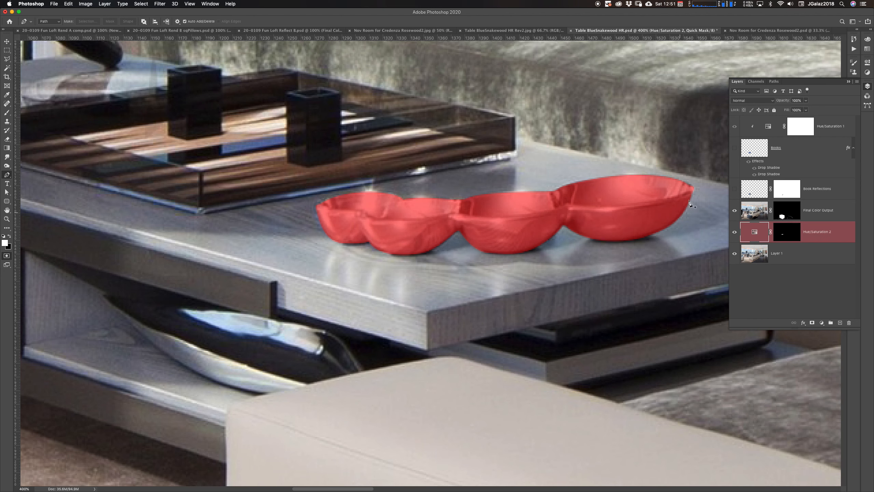
{"action": "key", "text": "q"}
Add a Curves adjustment layer masked to the bowls and darken their midtones to an output of 52.
{"action": "left_click", "coordinate": [822, 323]}
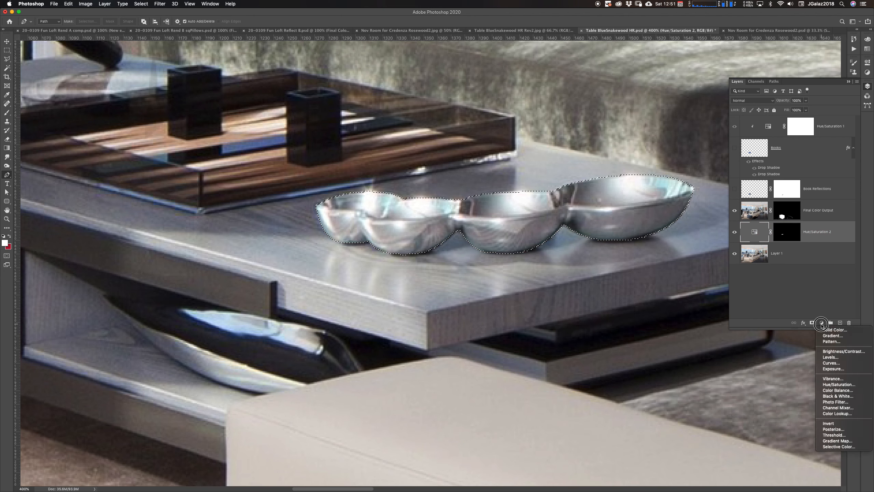
{"action": "left_click", "coordinate": [839, 364]}
{"action": "left_click_drag", "start_coordinate": [823, 123], "coordinate": [831, 131]}
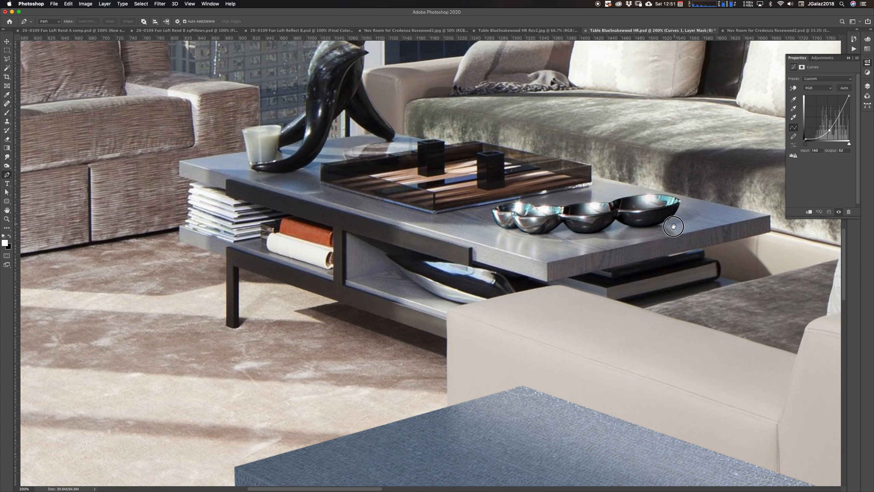
Examine the darkened bowls on the coffee table from different zoom levels.
{"action": "left_click_drag", "start_coordinate": [665, 217], "coordinate": [625, 272]}
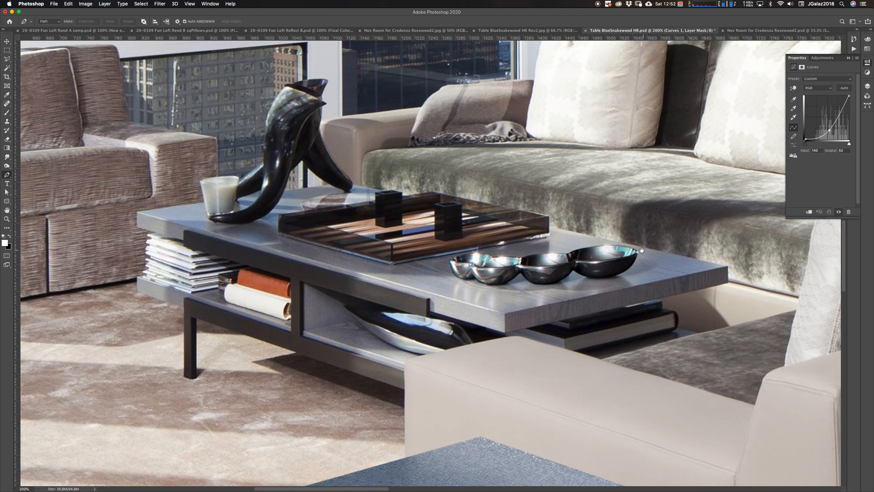
{"action": "left_click_drag", "start_coordinate": [657, 217], "coordinate": [600, 317]}
{"action": "left_click", "coordinate": [639, 302], "text": "alt"}
{"action": "left_click", "coordinate": [641, 302], "text": "alt"}
{"action": "left_click", "coordinate": [536, 330], "text": "super"}
{"action": "left_click", "coordinate": [537, 329], "text": "super"}
{"action": "left_click", "coordinate": [544, 326], "text": "super"}
{"action": "left_click", "coordinate": [551, 323], "text": "super"}
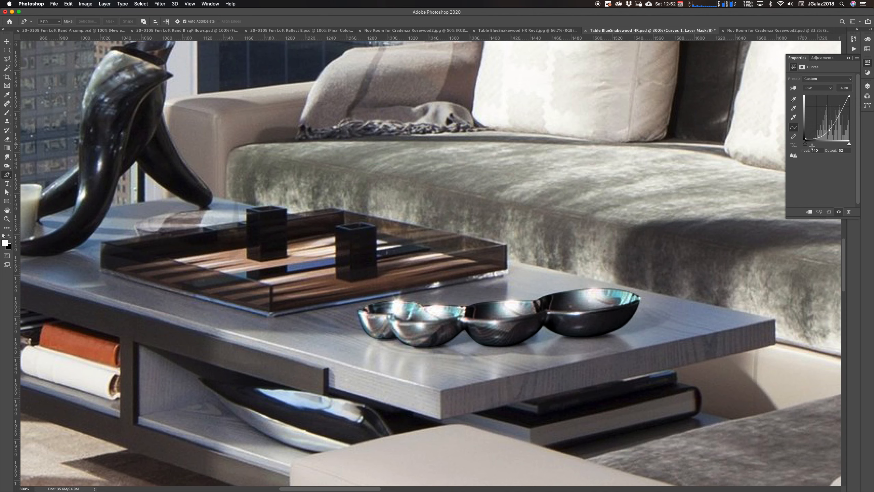
Check the Curves mask among the channels, show the saved bowl path, and review the adjustment layers' masks.
{"action": "left_click", "coordinate": [868, 105]}
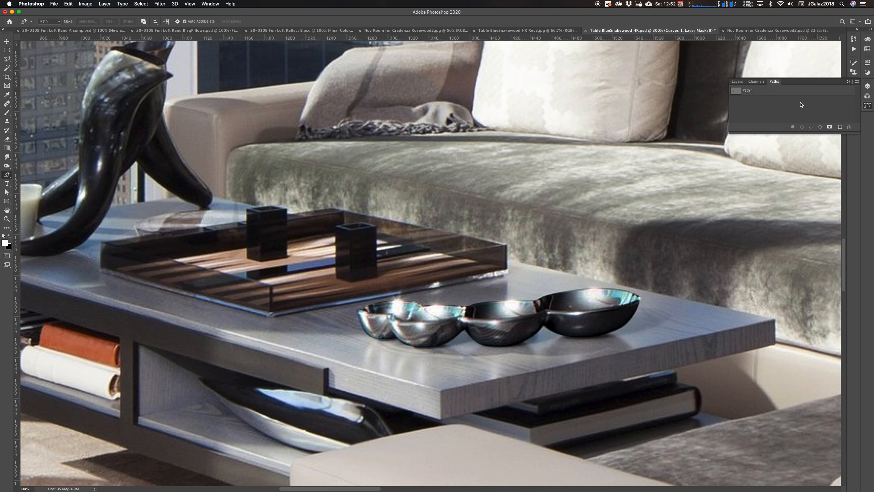
{"action": "left_click", "coordinate": [759, 83]}
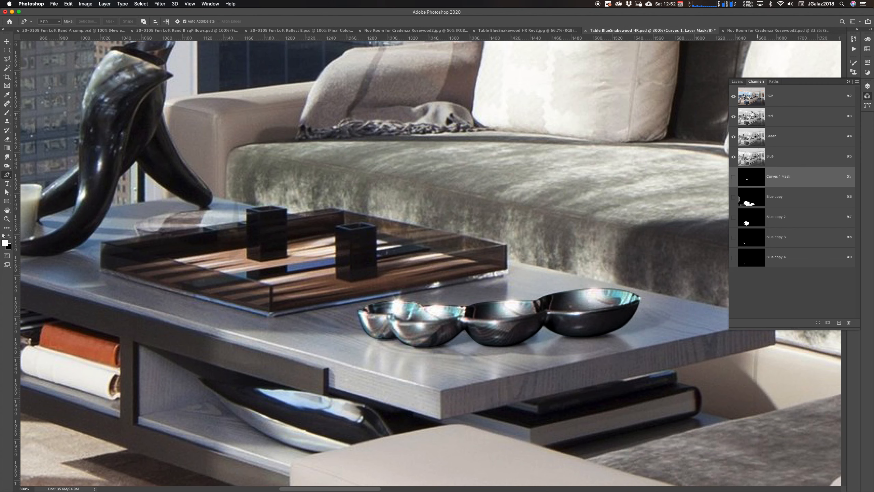
{"action": "left_click", "coordinate": [774, 81]}
{"action": "left_click", "coordinate": [755, 92]}
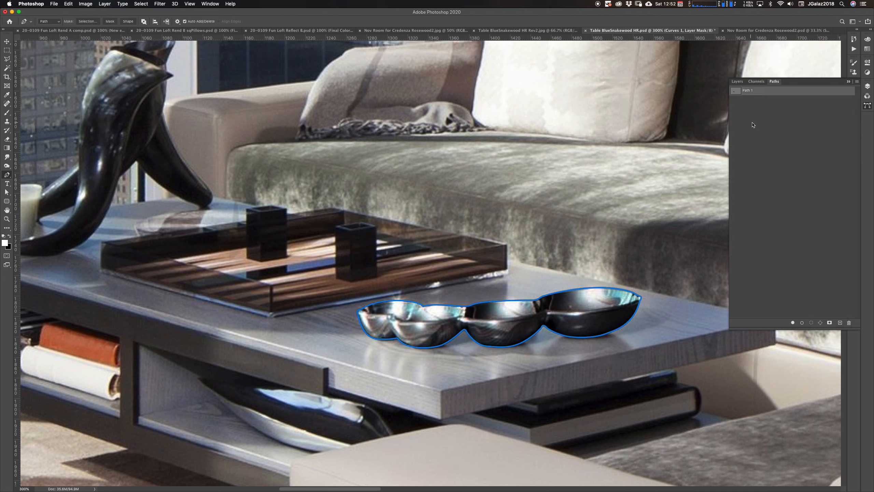
{"action": "left_click", "coordinate": [867, 86]}
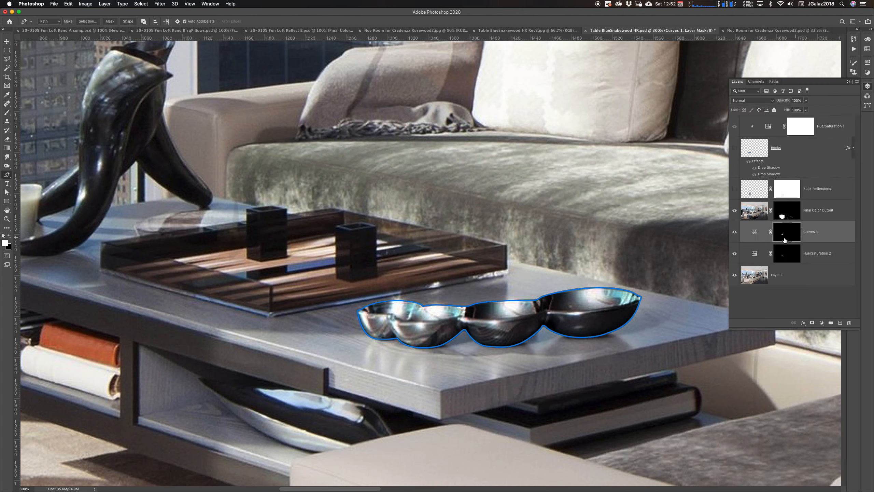
Hide and delete the Curves 1 and Hue/Saturation 2 adjustment layers that affect the bowls, including their duplicate.
{"action": "left_click", "coordinate": [735, 232]}
{"action": "left_click", "coordinate": [735, 253]}
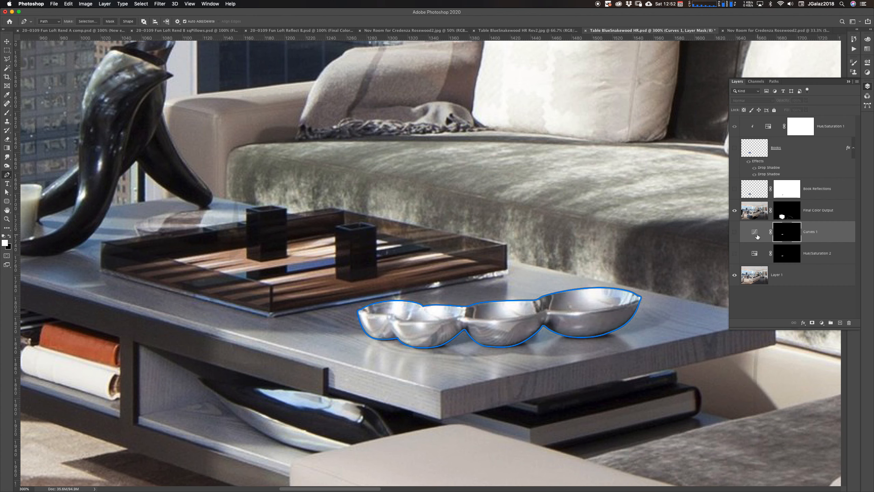
{"action": "left_click_drag", "start_coordinate": [754, 235], "coordinate": [840, 323]}
{"action": "left_click", "coordinate": [850, 323]}
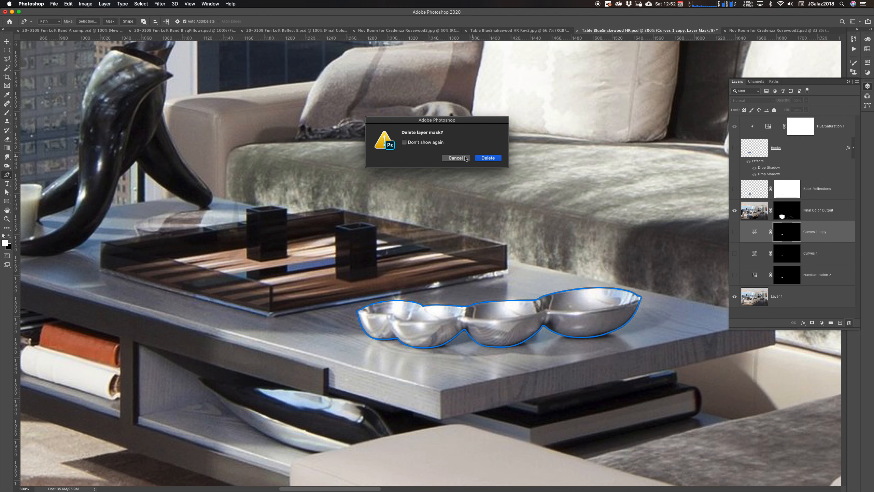
{"action": "left_click", "coordinate": [498, 158]}
{"action": "left_click_drag", "start_coordinate": [803, 233], "coordinate": [850, 321]}
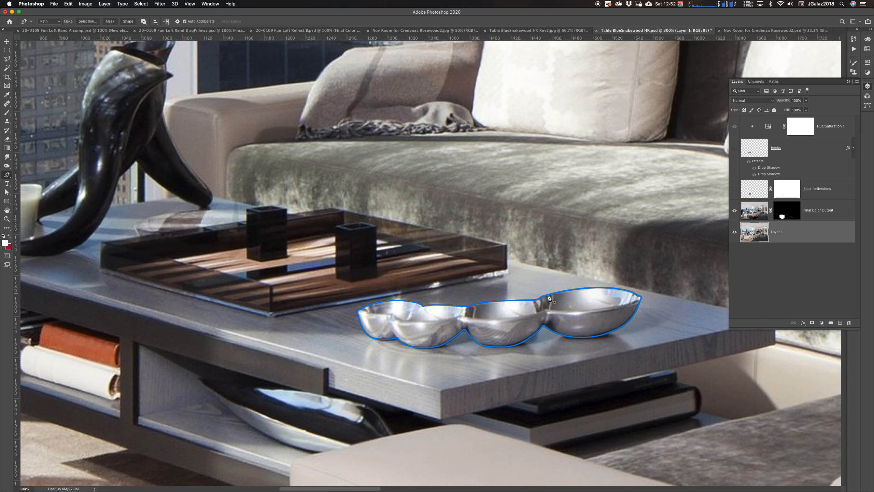
Draw an open curved Pen path along the front rim of the largest bowl within Path 1 and adjust its handles to follow the edge.
{"action": "scroll", "coordinate": [604, 303], "scroll_direction": "up", "scroll_amount": 2}
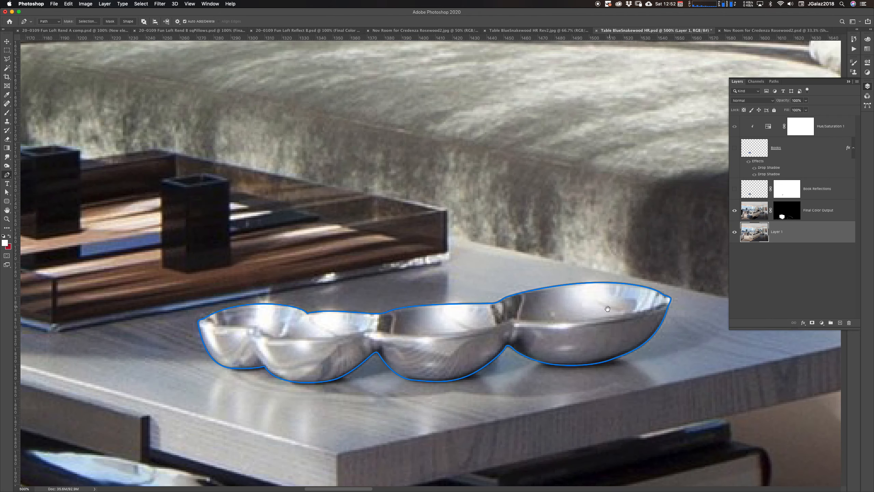
{"action": "left_click_drag", "start_coordinate": [608, 309], "coordinate": [530, 312]}
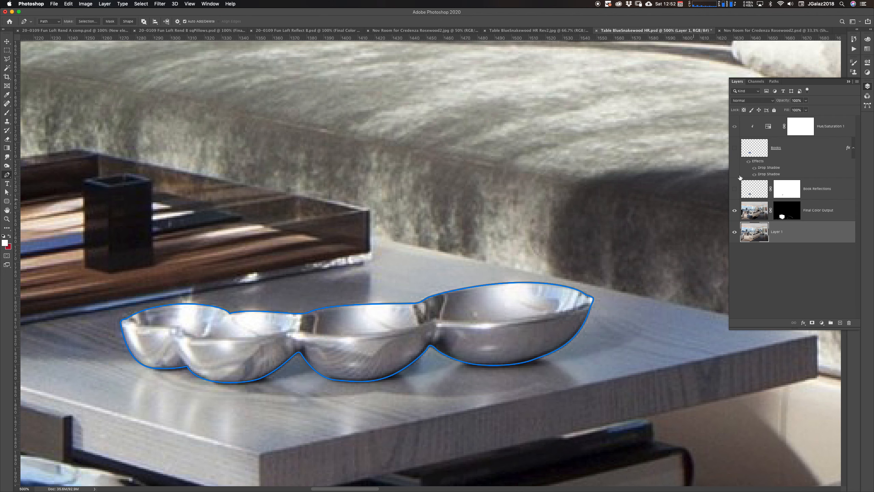
{"action": "left_click", "coordinate": [774, 82]}
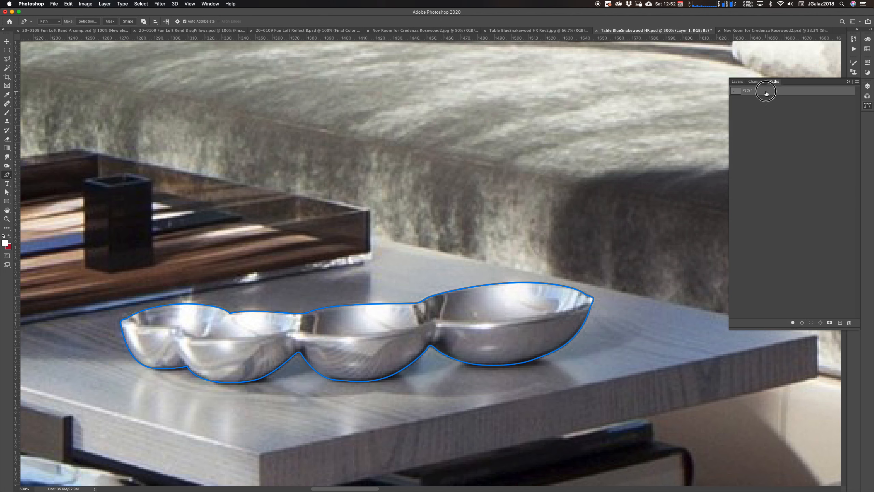
{"action": "left_click", "coordinate": [409, 311]}
{"action": "left_click_drag", "start_coordinate": [582, 305], "coordinate": [630, 285]}
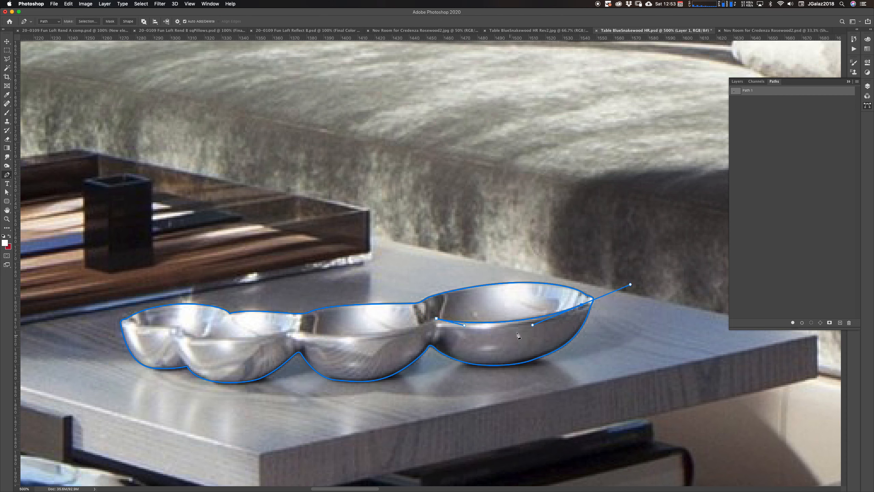
{"action": "left_click_drag", "start_coordinate": [464, 326], "coordinate": [475, 330]}
{"action": "left_click_drag", "start_coordinate": [583, 305], "coordinate": [584, 307]}
{"action": "left_click_drag", "start_coordinate": [437, 319], "coordinate": [474, 330]}
{"action": "left_click", "coordinate": [532, 327]}
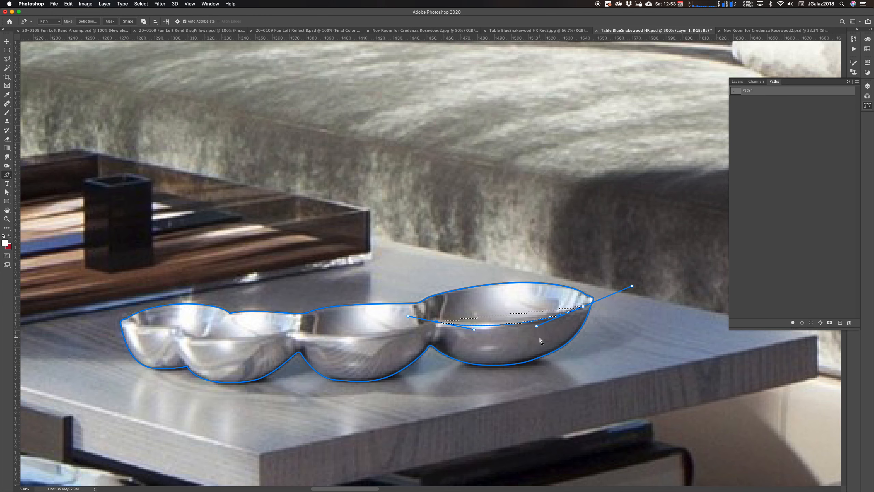
Load the bowls' closed outline as a selection, and replace it with a selection made from only the open rim path.
{"action": "left_click", "coordinate": [531, 328]}
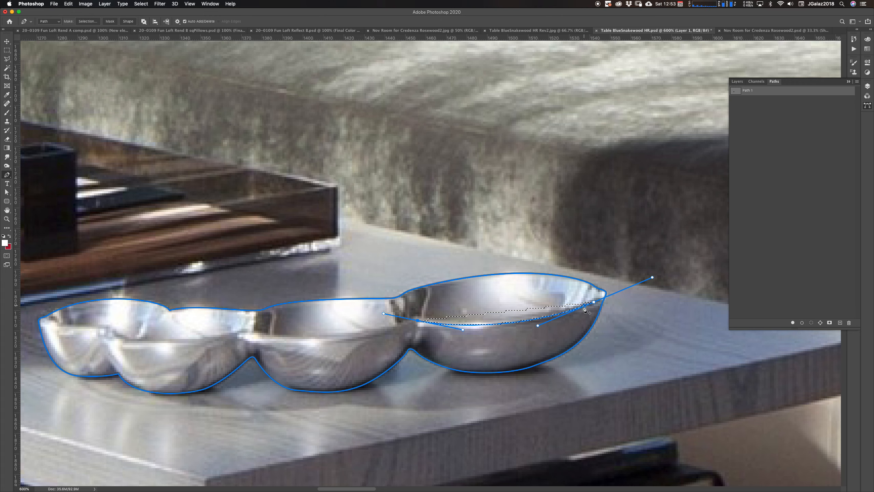
{"action": "left_click", "coordinate": [509, 319]}
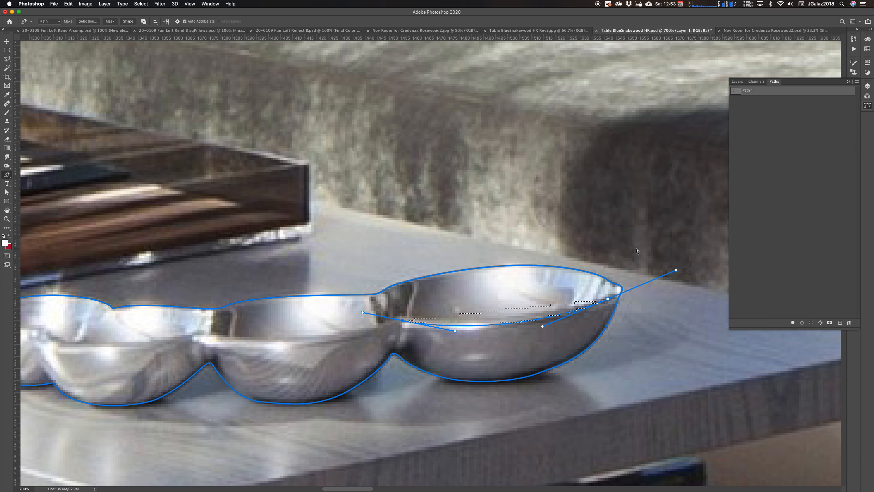
{"action": "key", "text": "Escape"}
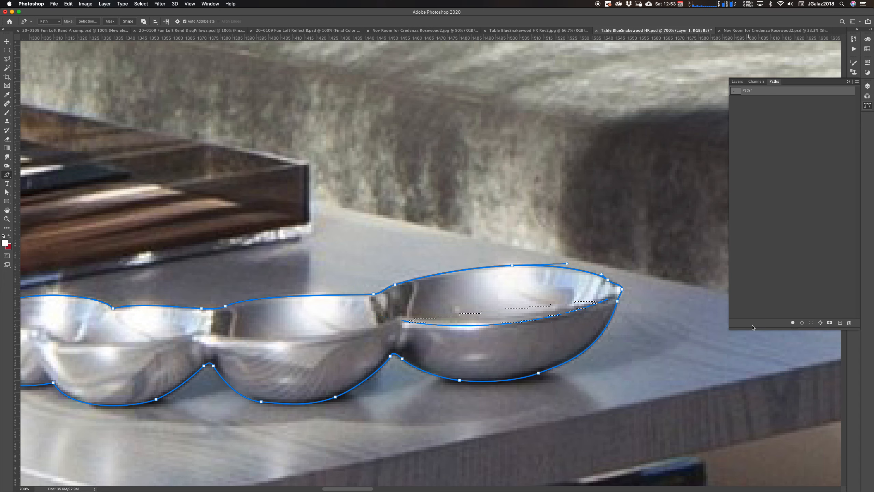
{"action": "left_click", "coordinate": [812, 322]}
{"action": "left_click", "coordinate": [547, 317], "text": "super"}
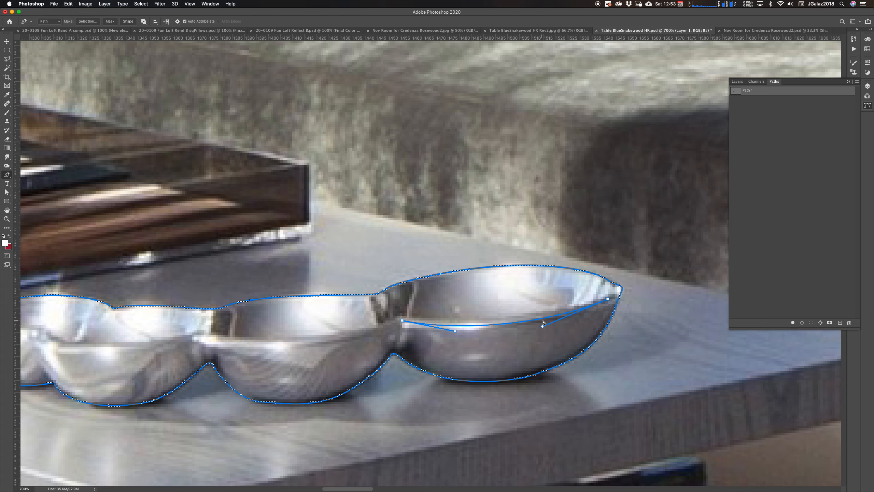
{"action": "left_click", "coordinate": [811, 323]}
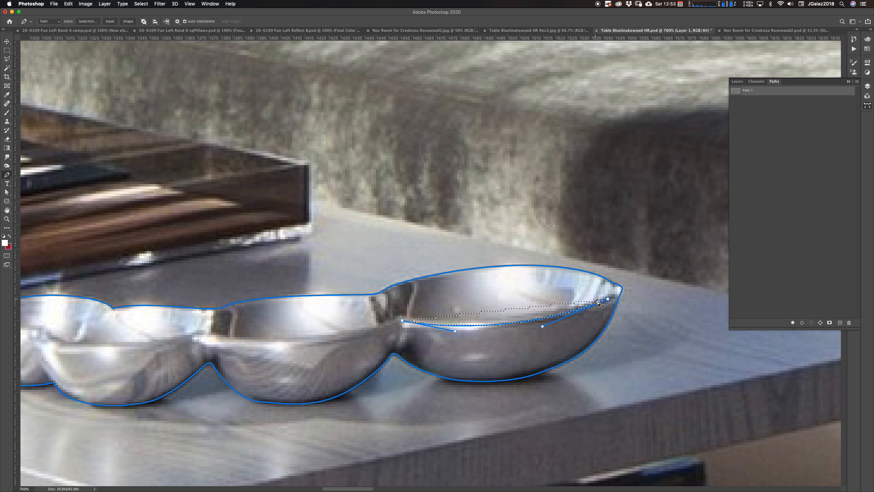
Preview the rim path's selection in Quick Mask mode and deselect it.
{"action": "key", "text": "q"}
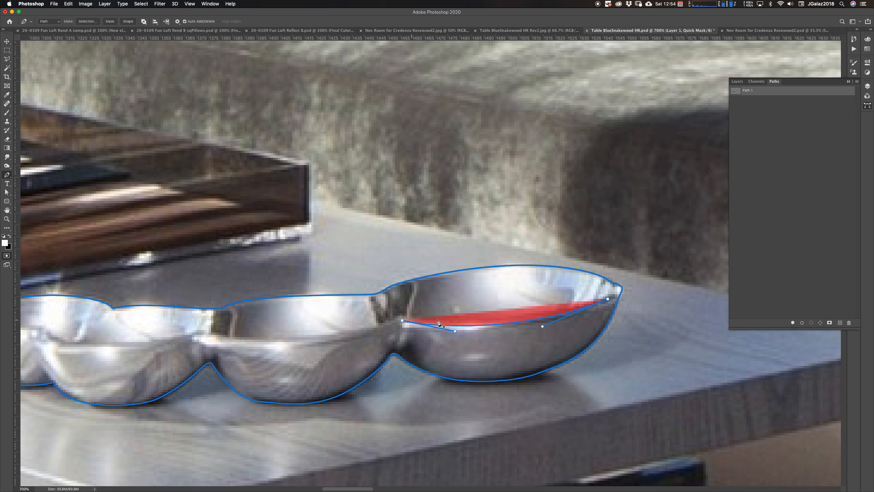
{"action": "key", "text": "q"}
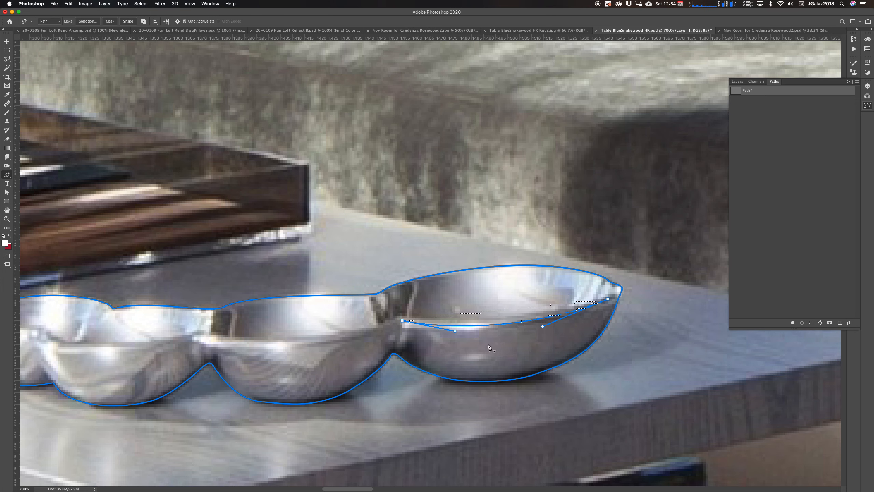
{"action": "key", "text": "q"}
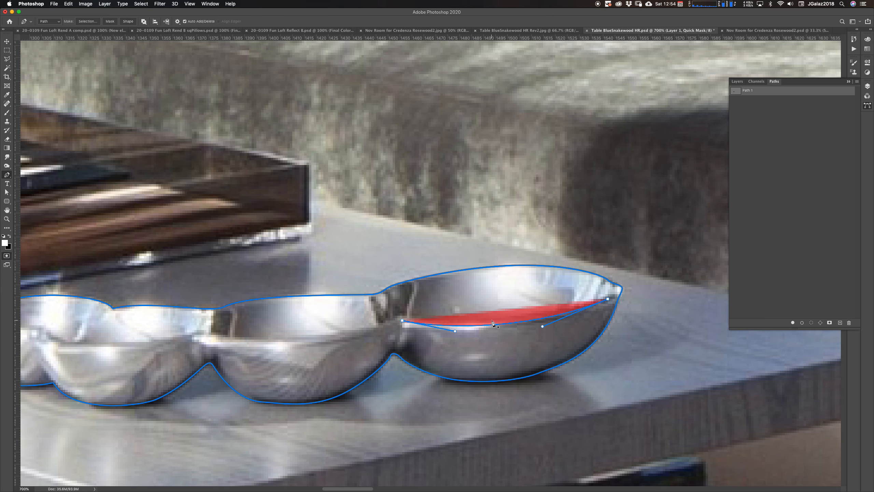
{"action": "key", "text": "q"}
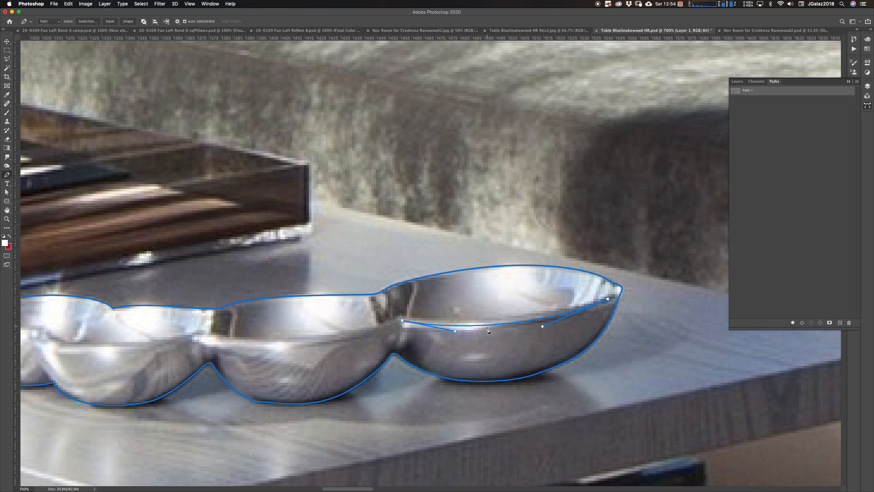
Try painting a freehand black brush stroke on the largest bowl in Quick Mask mode, check it as a selection, and undo it.
{"action": "left_click", "coordinate": [7, 112]}
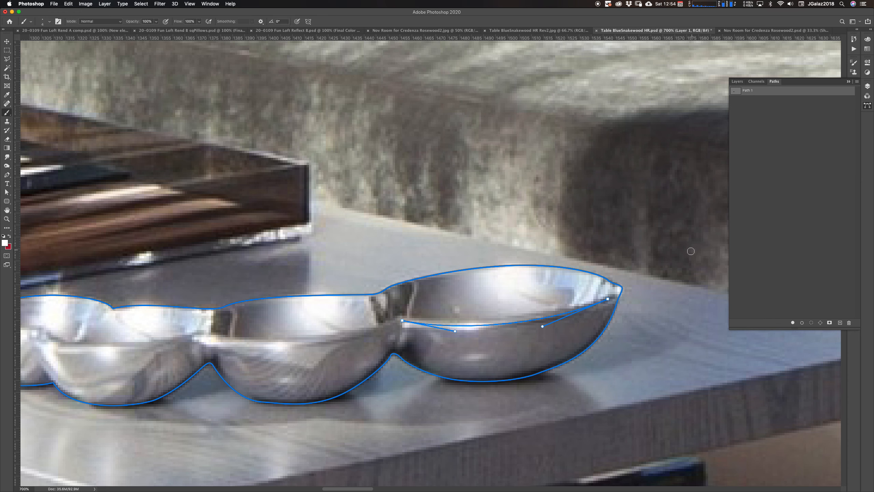
{"action": "key", "text": "q"}
{"action": "key", "text": "x"}
{"action": "left_click_drag", "start_coordinate": [492, 313], "coordinate": [547, 335]}
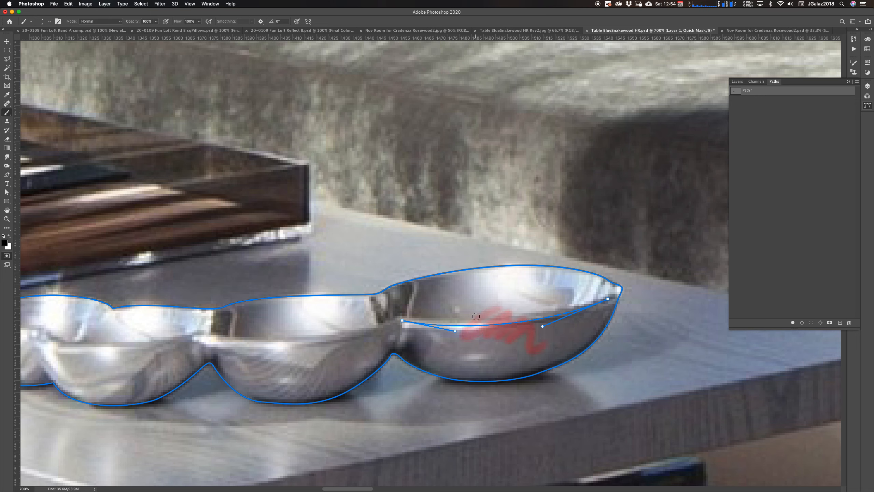
{"action": "key", "text": "q"}
{"action": "key", "text": "q"}
{"action": "key", "text": "q"}
{"action": "key", "text": "q"}
{"action": "key", "text": "super+z"}
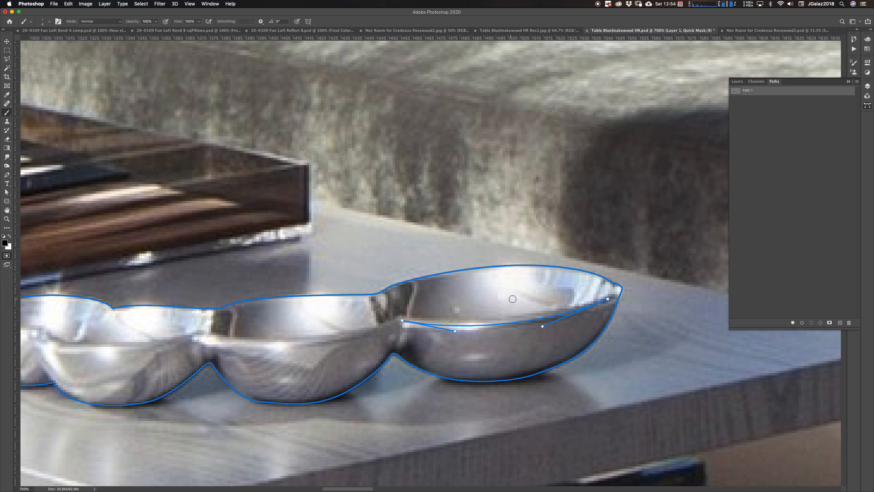
Try masking the largest bowl's rim in Quick Mask with freehand strokes and by stroking the path, undoing each attempt.
{"action": "mouse_move", "coordinate": [511, 298]}
{"action": "left_mouse_down"}
{"action": "mouse_move", "coordinate": [496, 302]}
{"action": "mouse_move", "coordinate": [516, 313]}
{"action": "left_mouse_up"}
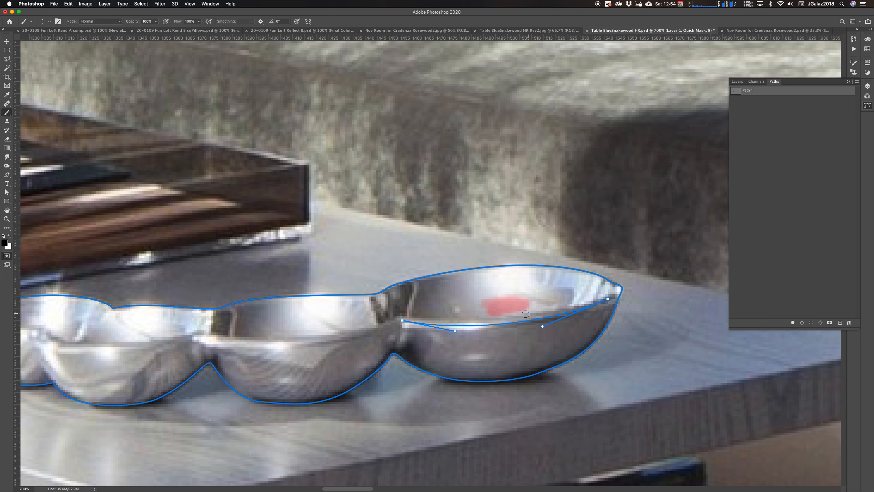
{"action": "key", "text": "super+z"}
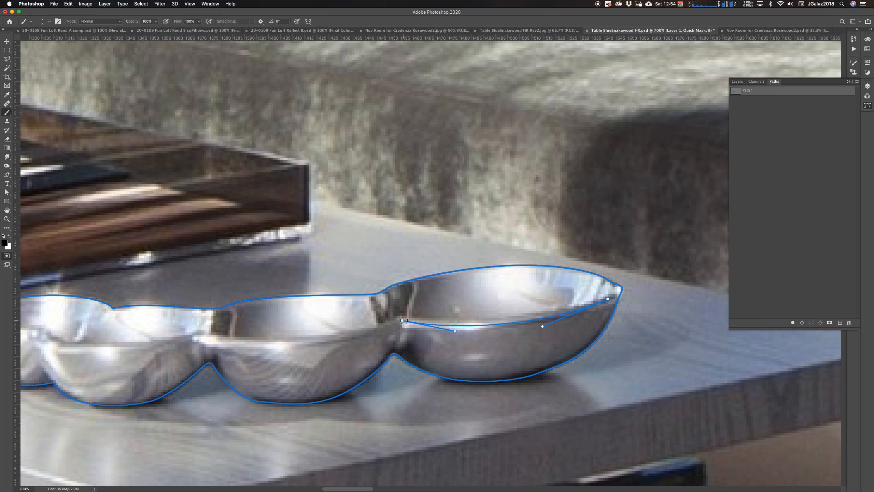
{"action": "mouse_move", "coordinate": [403, 320]}
{"action": "left_mouse_down"}
{"action": "mouse_move", "coordinate": [485, 327]}
{"action": "mouse_move", "coordinate": [609, 300]}
{"action": "mouse_move", "coordinate": [539, 322]}
{"action": "mouse_move", "coordinate": [453, 331]}
{"action": "left_mouse_up"}
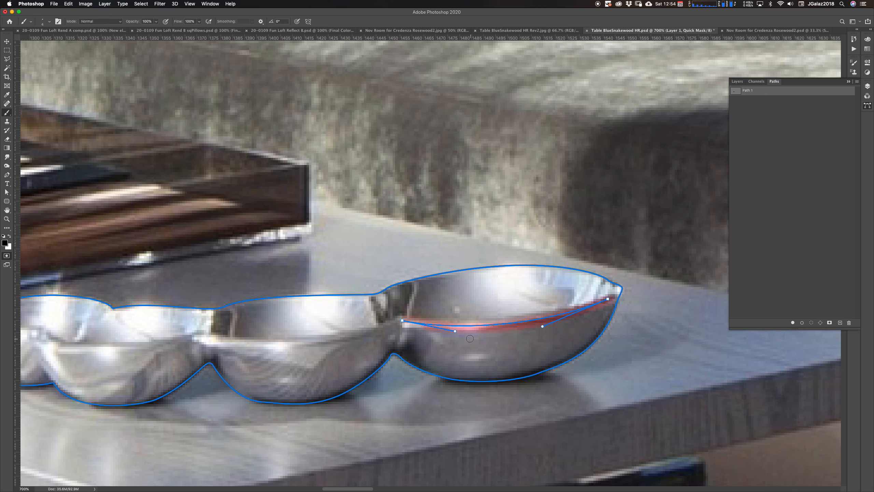
{"action": "key", "text": "super+z"}
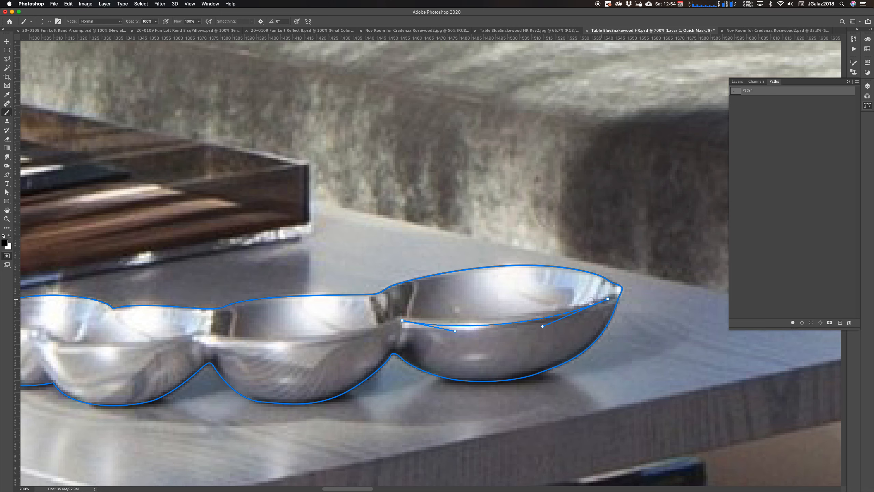
{"action": "left_click", "coordinate": [802, 323]}
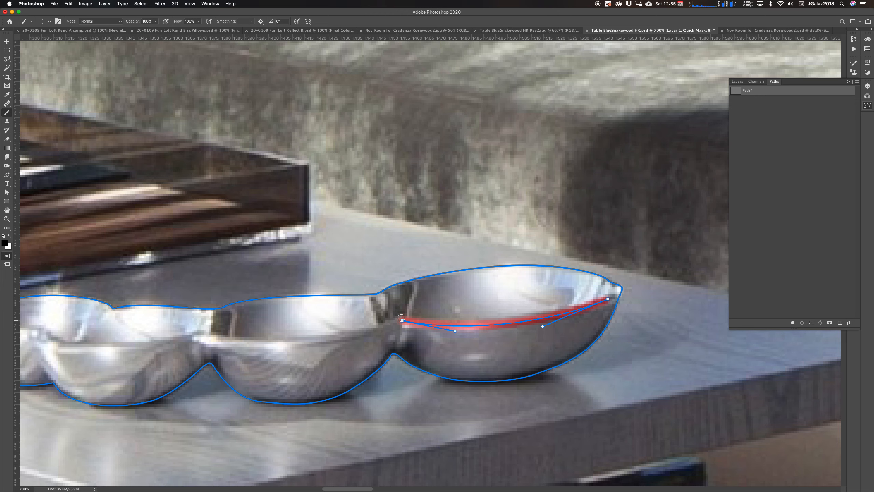
{"action": "key", "text": "super+z"}
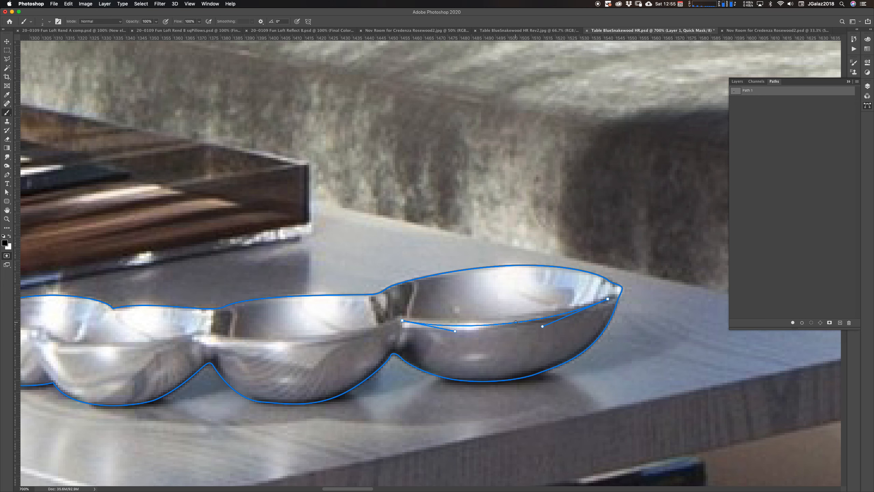
Stroke the rim path with a 2 px soft brush in Quick Mask, convert the mask to a selection, and hide the outlines.
{"action": "right_click", "coordinate": [520, 317]}
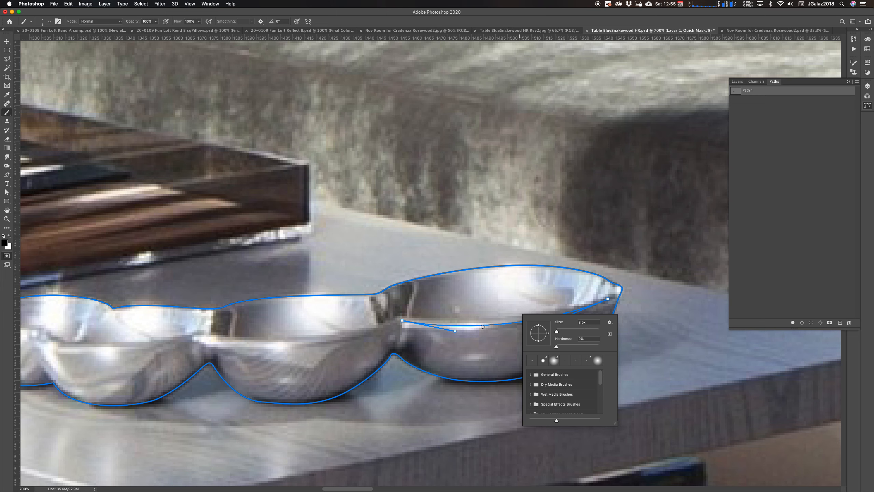
{"action": "left_click", "coordinate": [482, 326]}
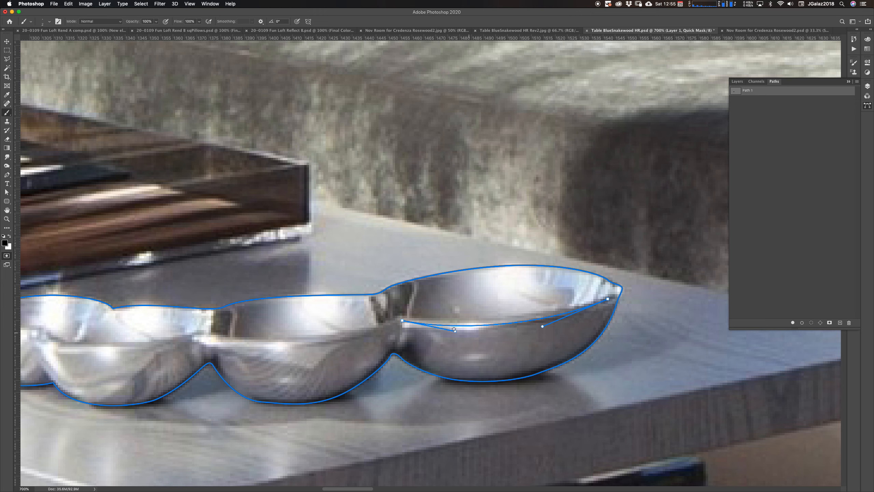
{"action": "left_click", "coordinate": [801, 322]}
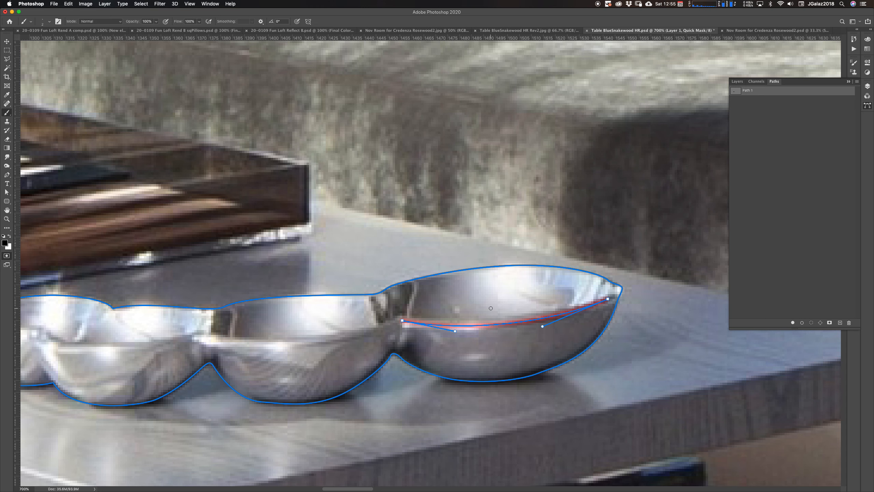
{"action": "key", "text": "q"}
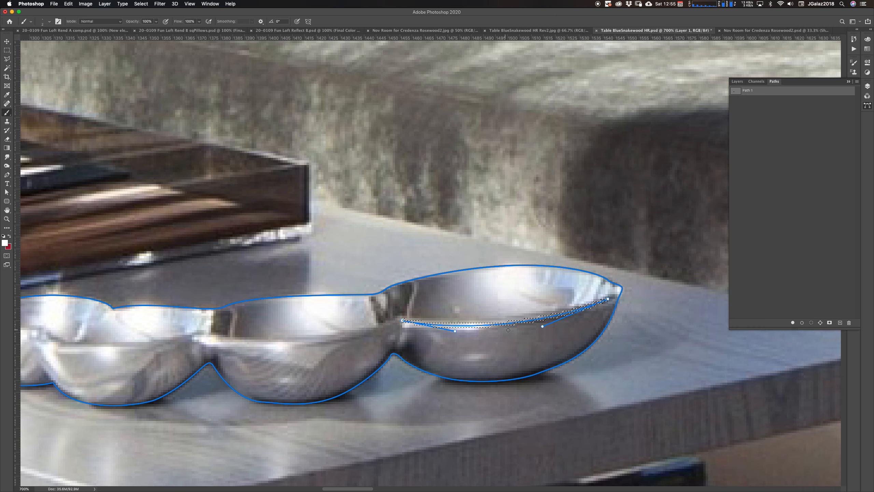
{"action": "key", "text": "ctrl+h"}
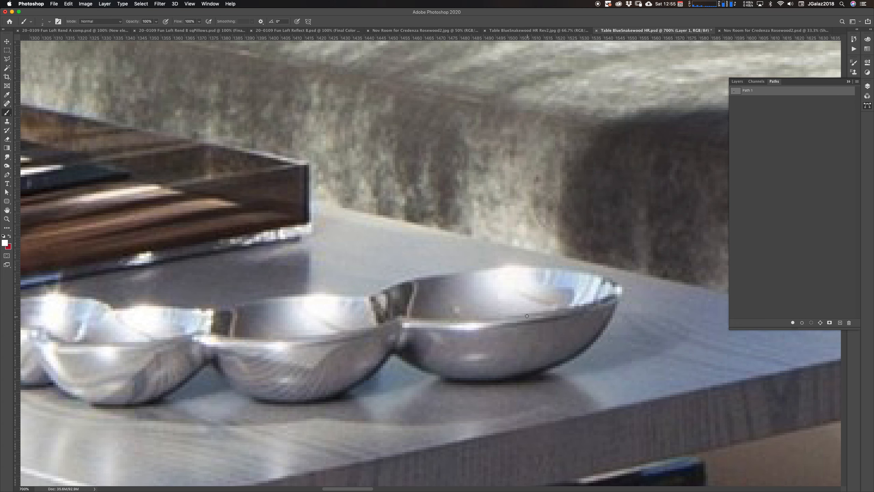
Set up a soft white brush about 43 px wide with 0% hardness and 44% opacity.
{"action": "right_click", "coordinate": [10, 114]}
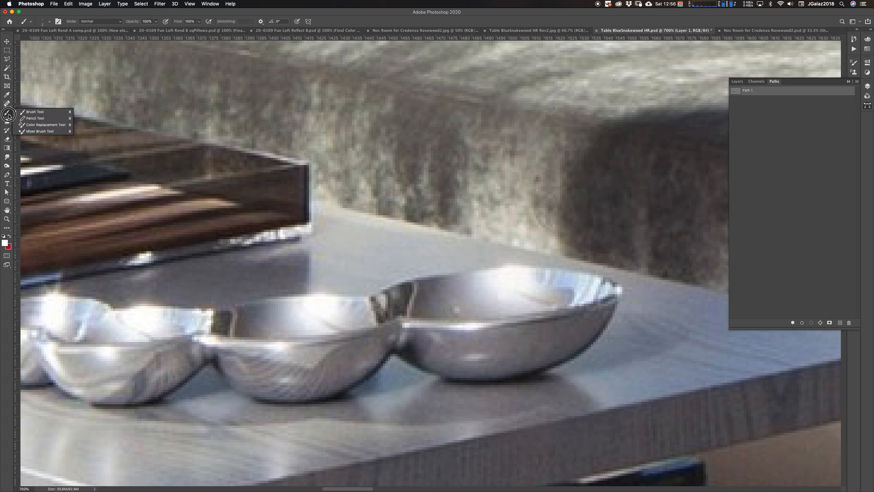
{"action": "left_click", "coordinate": [7, 114]}
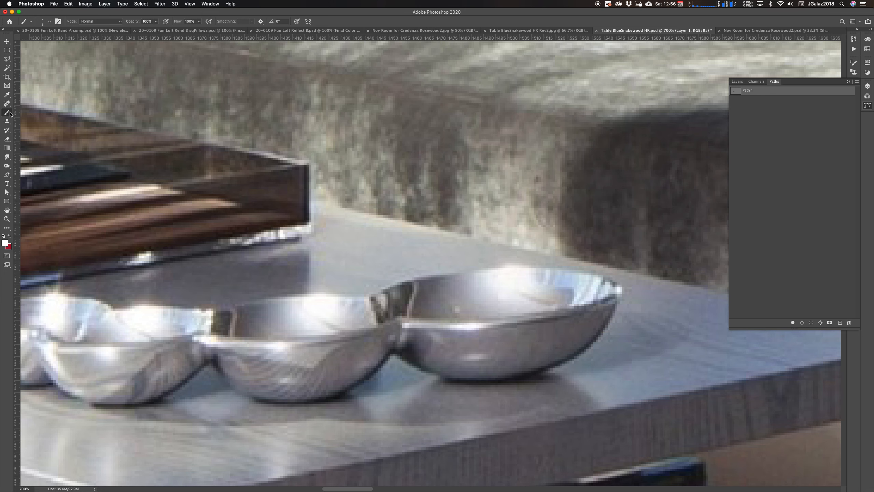
{"action": "right_click", "coordinate": [542, 197]}
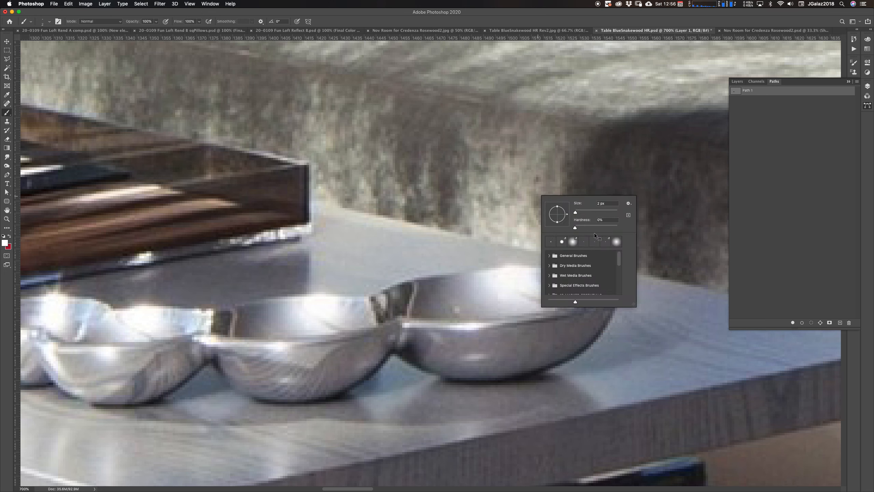
{"action": "left_click", "coordinate": [578, 212]}
{"action": "left_click", "coordinate": [586, 212]}
{"action": "left_click_drag", "start_coordinate": [578, 213], "coordinate": [588, 212]}
{"action": "left_click", "coordinate": [585, 213]}
{"action": "left_click_drag", "start_coordinate": [585, 213], "coordinate": [584, 213]}
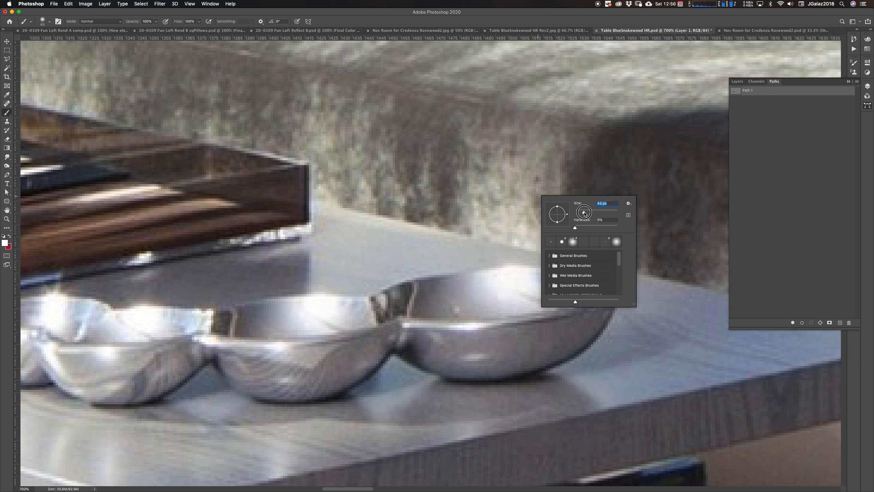
{"action": "left_click", "coordinate": [576, 228]}
{"action": "mouse_move", "coordinate": [133, 23]}
{"action": "left_mouse_down"}
{"action": "mouse_move", "coordinate": [144, 24]}
{"action": "mouse_move", "coordinate": [124, 26]}
{"action": "left_mouse_up"}
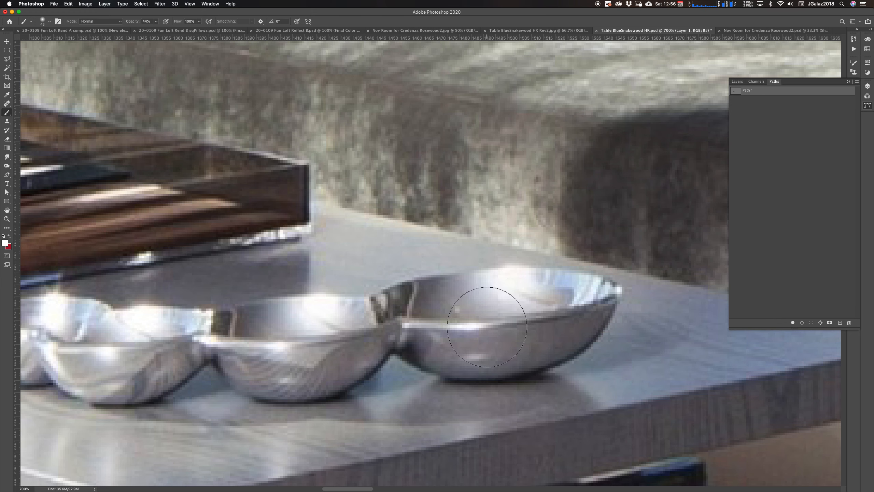
Check the largest bowl's rim selection in Quick Mask, hide its outline, and brush a soft white highlight along the rim.
{"action": "key", "text": "q"}
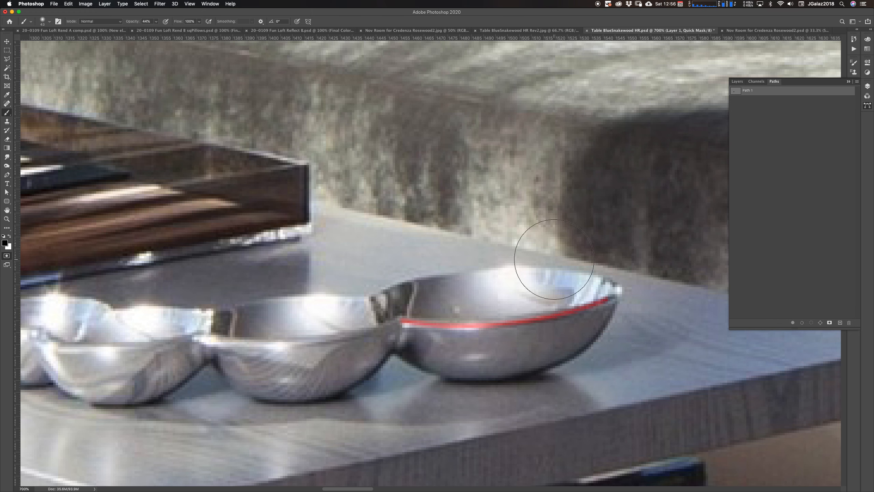
{"action": "key", "text": "q"}
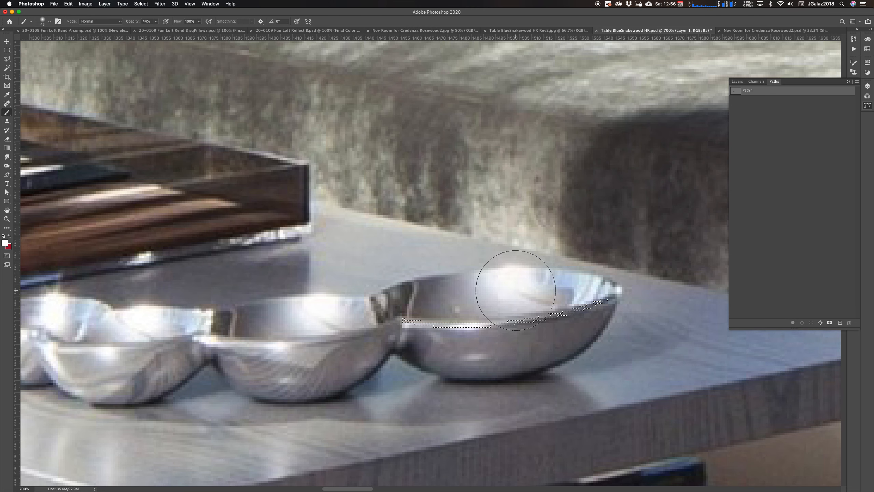
{"action": "key", "text": "super+shift+h"}
{"action": "key", "text": "super+h"}
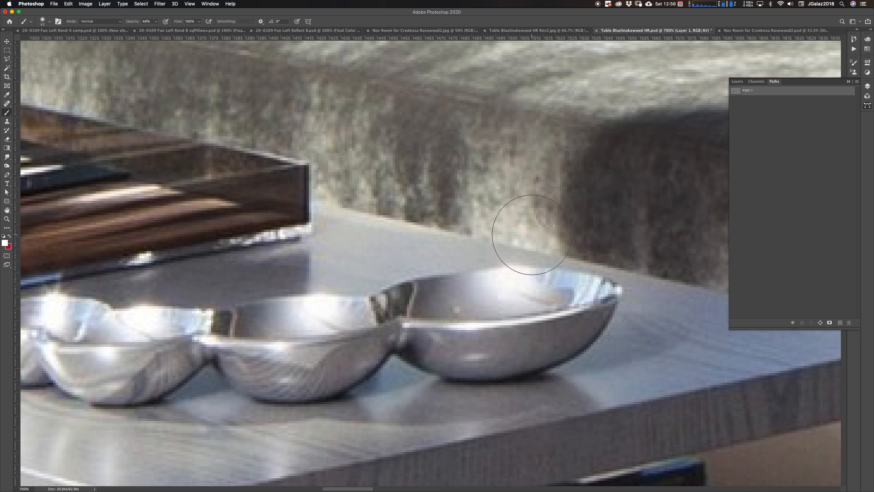
Examine the largest bowl's rim in the full-room view and again up close.
{"action": "left_click", "coordinate": [551, 325], "text": "alt+super"}
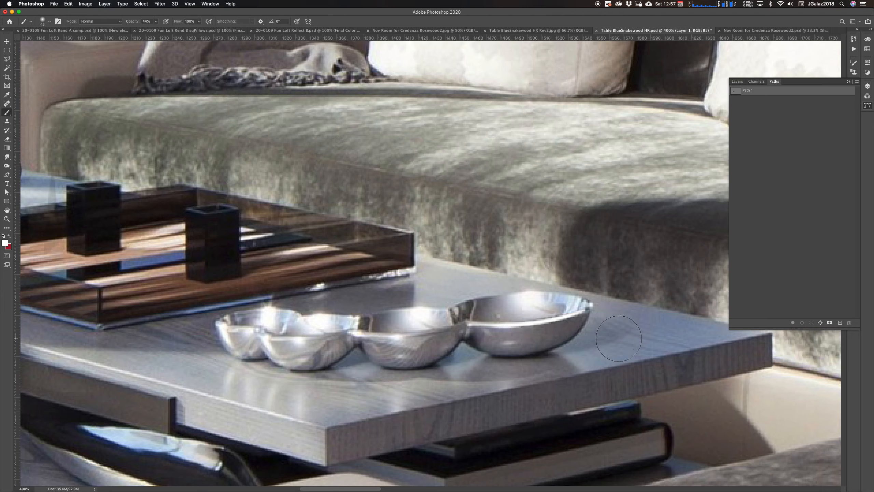
{"action": "left_click", "coordinate": [587, 333], "text": "alt"}
{"action": "left_click", "coordinate": [587, 333], "text": "alt"}
{"action": "left_click", "coordinate": [588, 331], "text": "alt"}
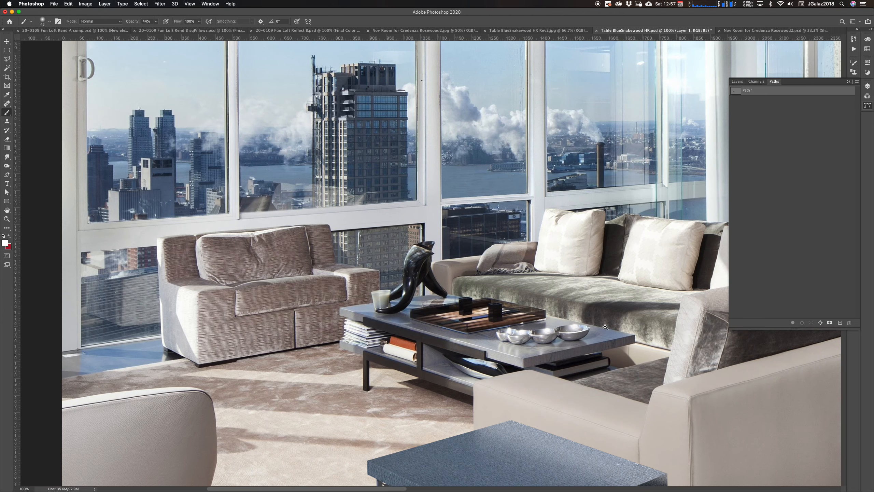
{"action": "left_click", "coordinate": [565, 335]}
{"action": "left_click", "coordinate": [566, 334]}
{"action": "left_click", "coordinate": [565, 335]}
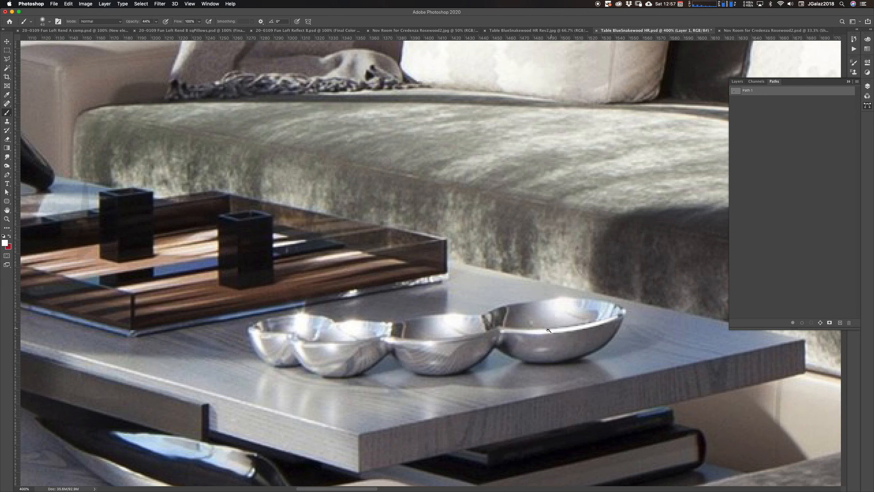
Add a new path entry and draw a straight open Pen path along the coffee table's front upper edge, corner to corner.
{"action": "left_click", "coordinate": [790, 147]}
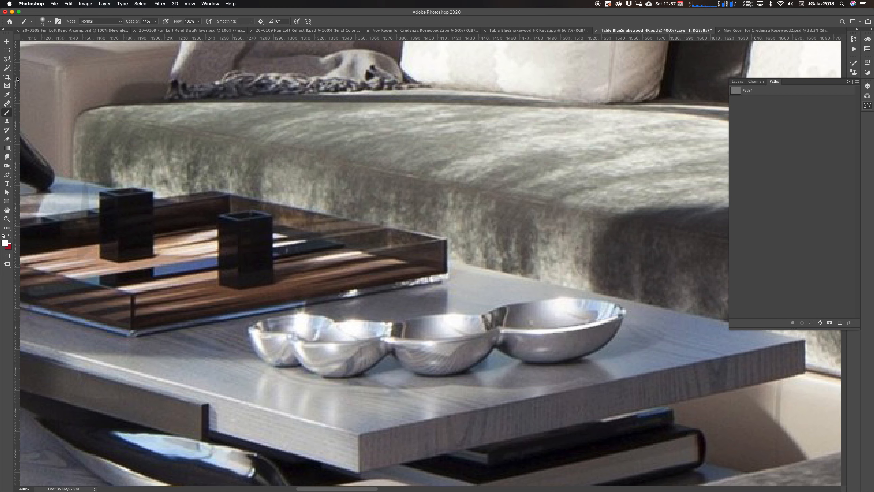
{"action": "left_click", "coordinate": [7, 59]}
{"action": "left_click", "coordinate": [7, 113]}
{"action": "left_click_drag", "start_coordinate": [678, 308], "coordinate": [527, 222]}
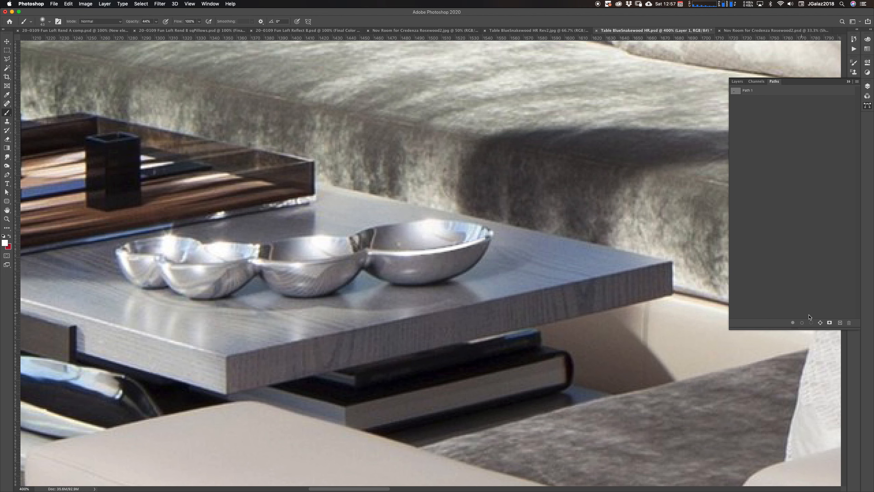
{"action": "left_click", "coordinate": [840, 323]}
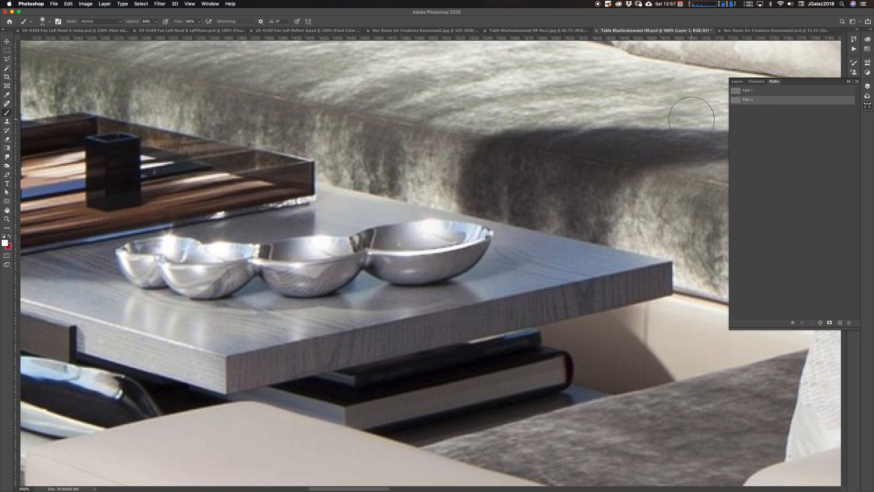
{"action": "key", "text": "p"}
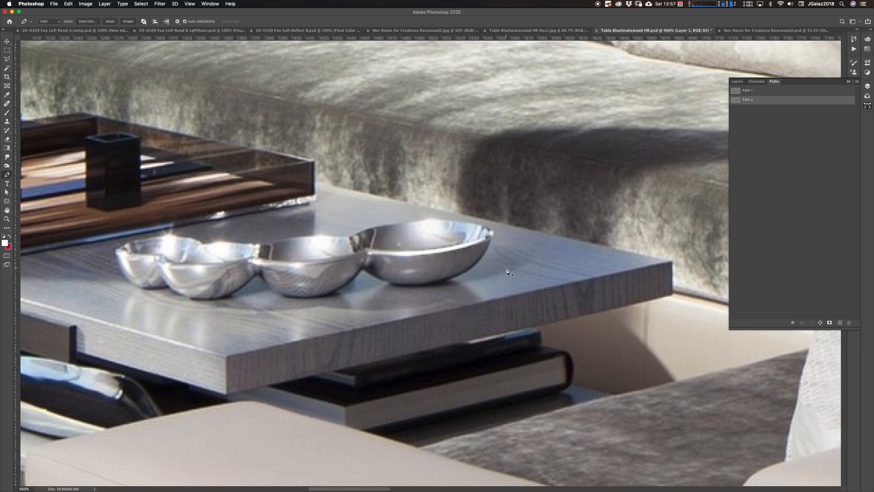
{"action": "left_click", "coordinate": [227, 356]}
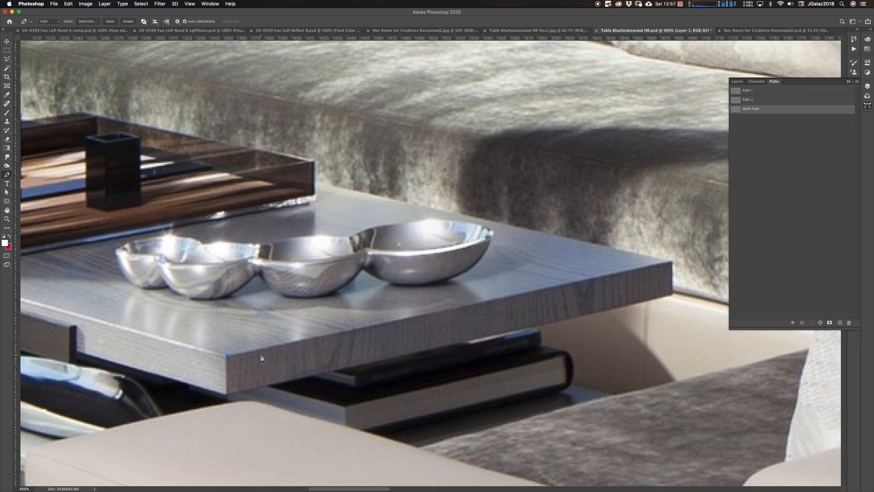
{"action": "left_click", "coordinate": [672, 262]}
Set the brush to 2 px with 71% hardness and clear the bowl rim selection.
{"action": "key", "text": "b"}
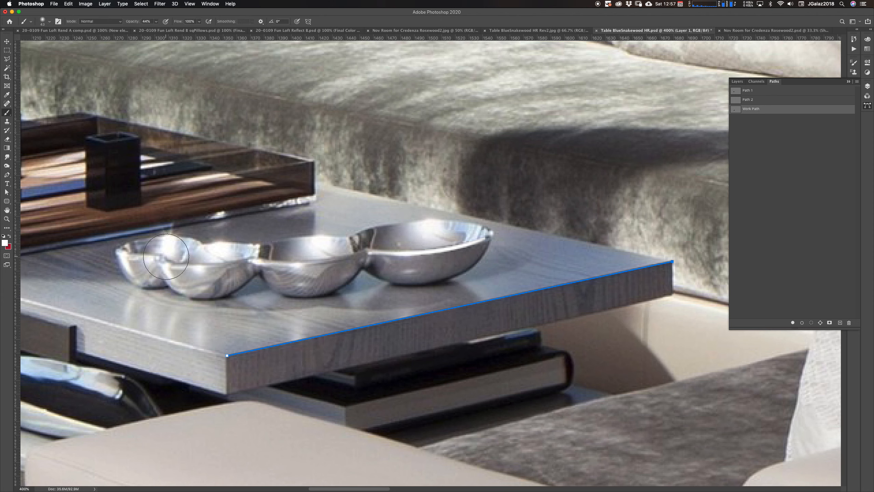
{"action": "right_click", "coordinate": [532, 261]}
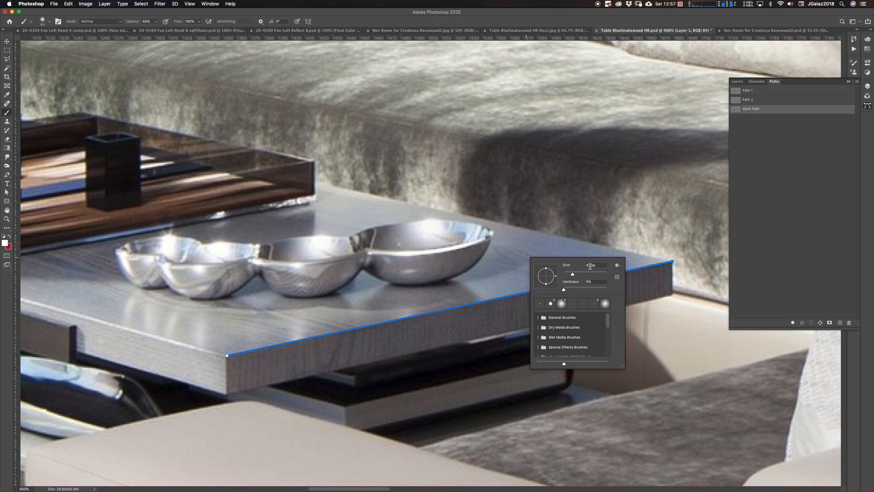
{"action": "mouse_move", "coordinate": [591, 266]}
{"action": "left_mouse_down"}
{"action": "mouse_move", "coordinate": [558, 265]}
{"action": "mouse_move", "coordinate": [594, 289]}
{"action": "left_mouse_up"}
{"action": "type", "text": "2"}
{"action": "right_click", "coordinate": [508, 284]}
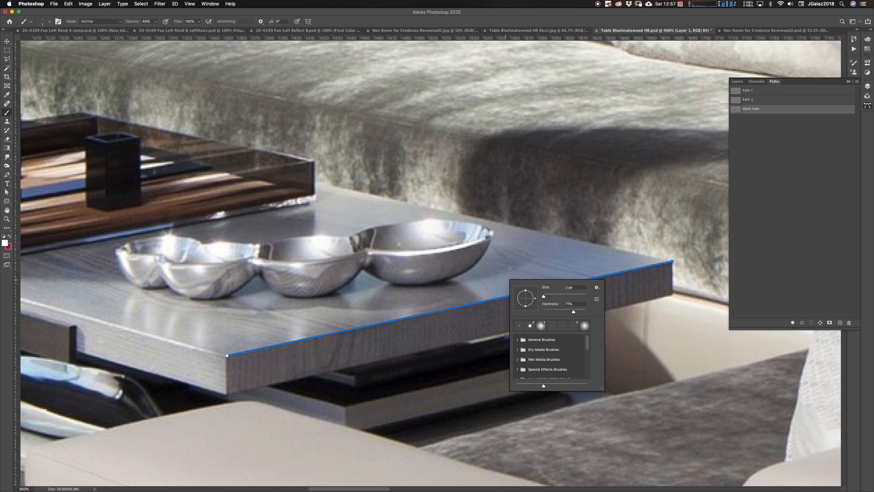
{"action": "left_click", "coordinate": [512, 268]}
{"action": "key", "text": "q"}
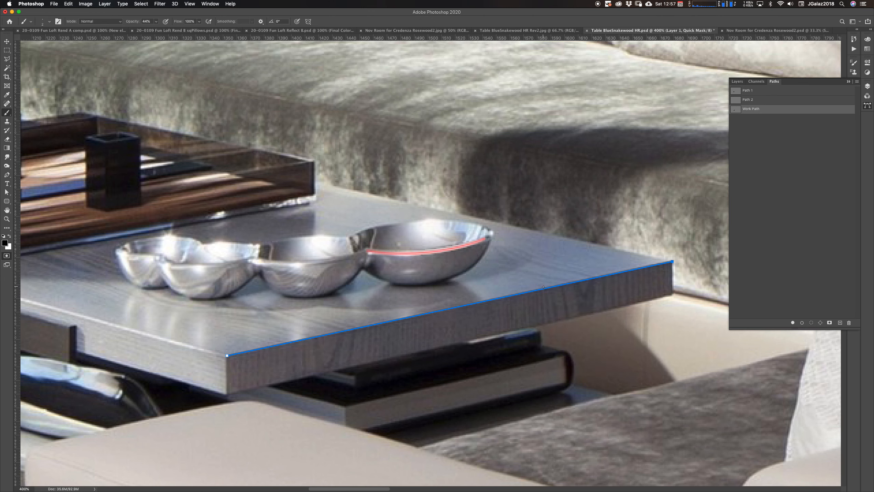
{"action": "key", "text": "q"}
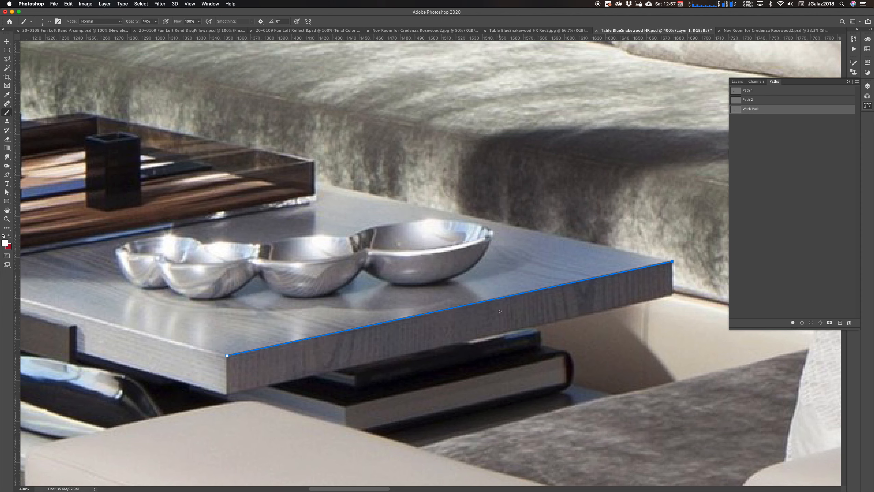
In Quick Mask mode, undo a trial freehand stroke and stroke the table-edge path with the 2 px brush.
{"action": "key", "text": "q"}
{"action": "left_click_drag", "start_coordinate": [290, 336], "coordinate": [363, 331]}
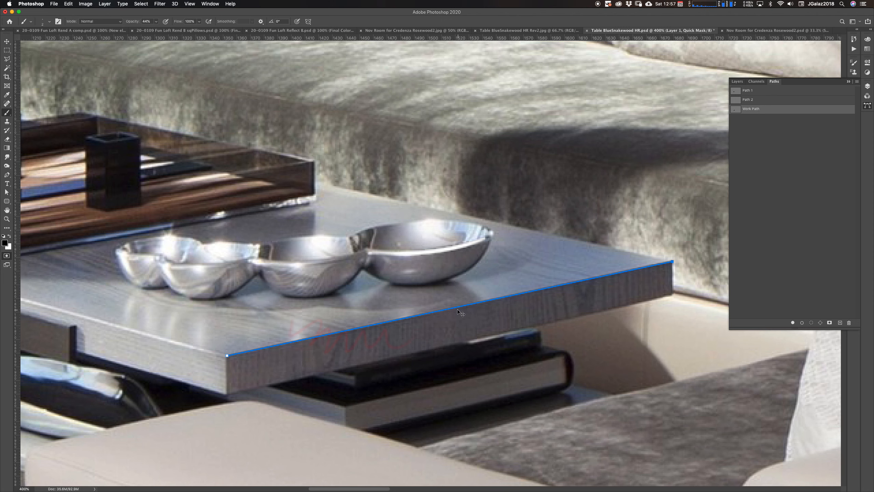
{"action": "key", "text": "super+z"}
{"action": "left_click", "coordinate": [802, 324]}
{"action": "scroll", "coordinate": [347, 331], "scroll_direction": "up", "scroll_amount": 5}
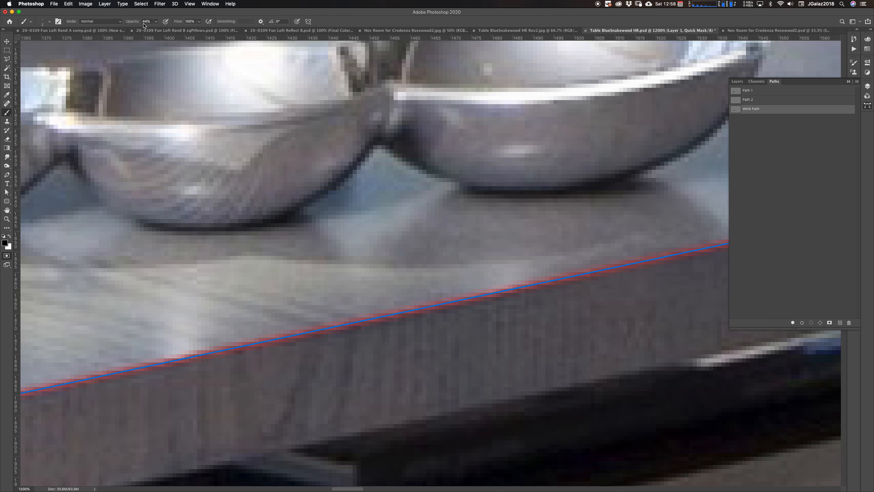
Inspect the masked table edge along its length, convert the mask to a selection, and hide the selection and path outlines.
{"action": "left_click", "coordinate": [543, 307], "text": "alt"}
{"action": "left_click", "coordinate": [548, 306], "text": "alt"}
{"action": "left_click", "coordinate": [558, 306], "text": "alt"}
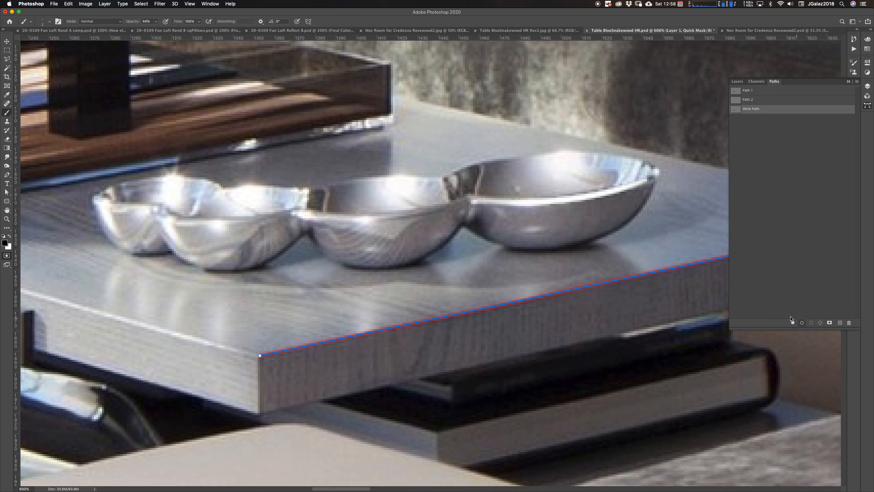
{"action": "left_click_drag", "start_coordinate": [576, 312], "coordinate": [433, 315]}
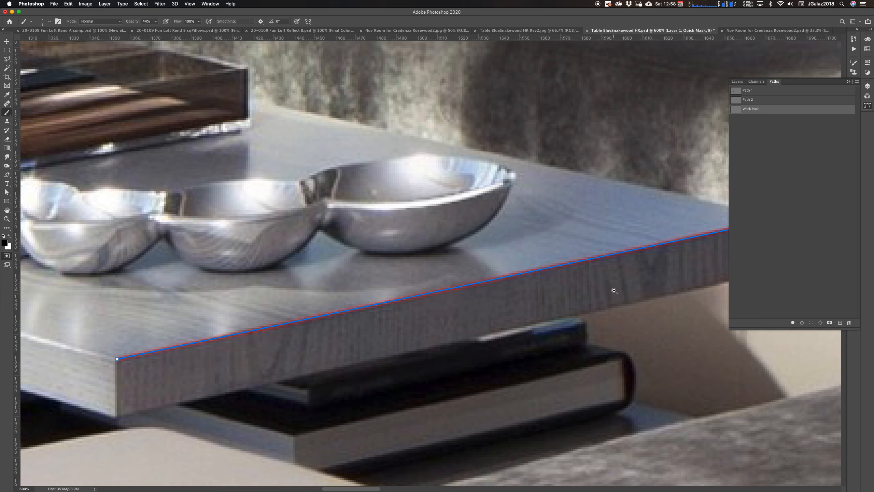
{"action": "left_click", "coordinate": [612, 290], "text": "alt"}
{"action": "left_click", "coordinate": [628, 277], "text": "alt"}
{"action": "left_click_drag", "start_coordinate": [652, 279], "coordinate": [431, 280]}
{"action": "left_click_drag", "start_coordinate": [206, 340], "coordinate": [291, 324]}
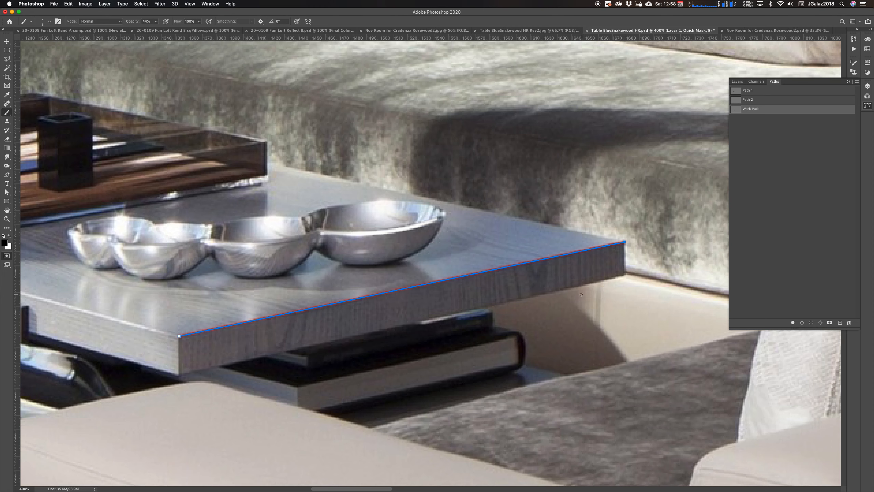
{"action": "key", "text": "q"}
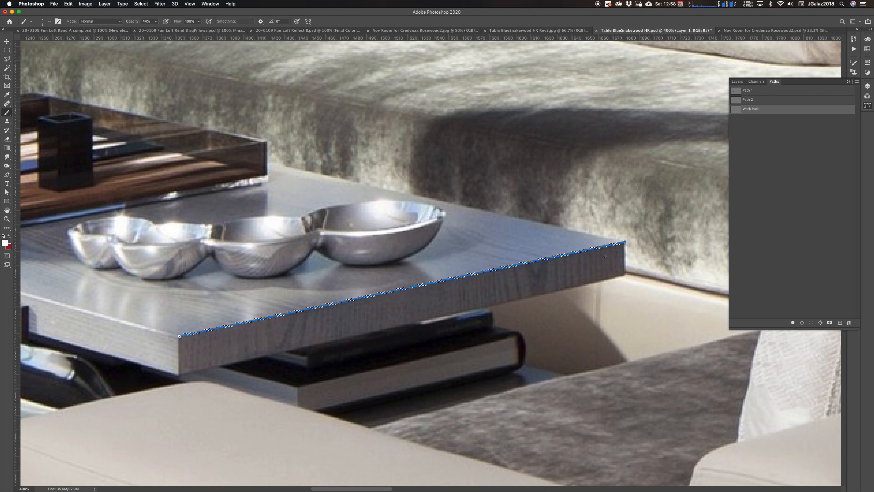
{"action": "key", "text": "super+h"}
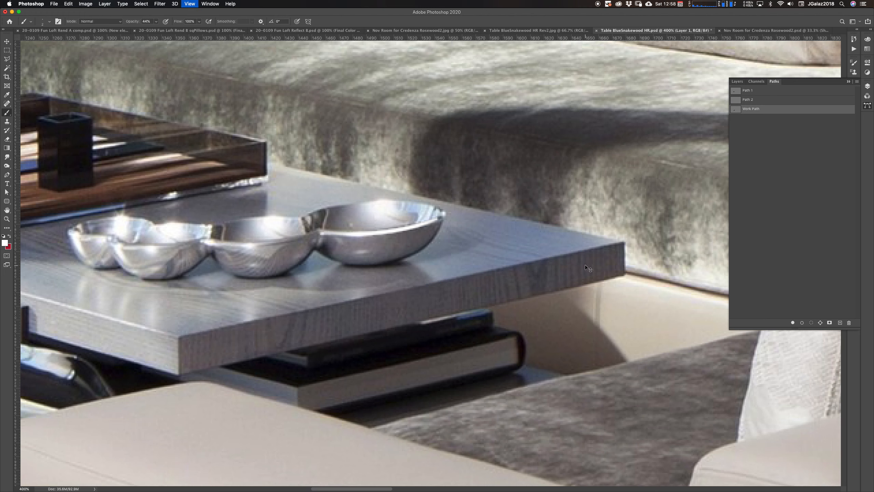
Set the brush to 71 px with 0% hardness and brush a soft white highlight along the selected table edge.
{"action": "right_click", "coordinate": [558, 283]}
{"action": "mouse_move", "coordinate": [593, 299]}
{"action": "left_mouse_down"}
{"action": "mouse_move", "coordinate": [616, 299]}
{"action": "mouse_move", "coordinate": [592, 317]}
{"action": "left_mouse_up"}
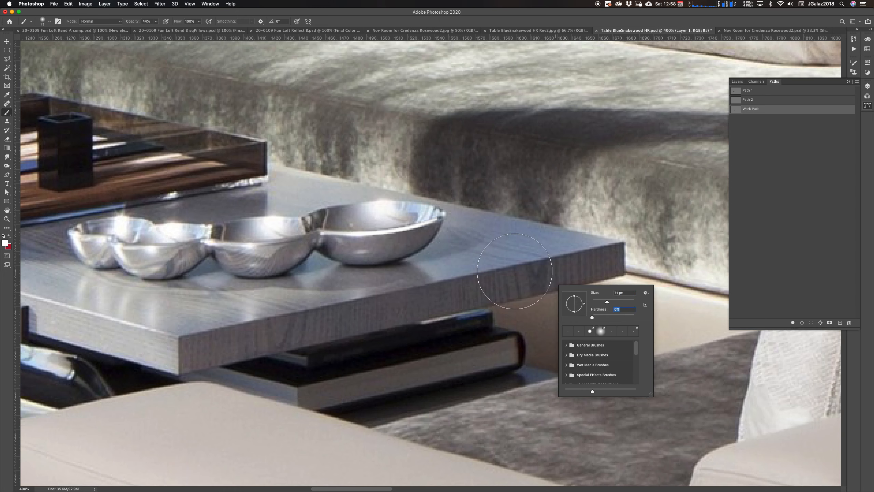
{"action": "key", "text": "Return"}
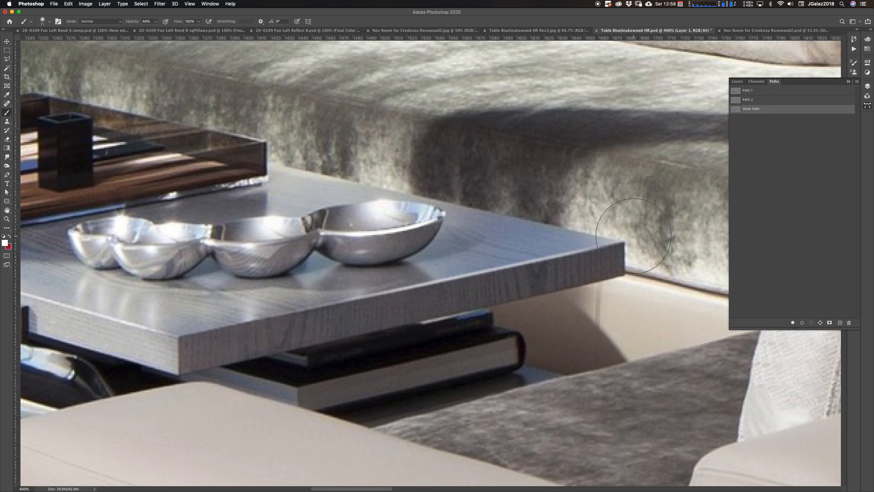
Examine the coffee table's front edge in the full-room view and at 200% zoom.
{"action": "left_click", "coordinate": [529, 295], "text": "alt"}
{"action": "left_click", "coordinate": [532, 295], "text": "alt"}
{"action": "left_click", "coordinate": [550, 296], "text": "alt"}
{"action": "left_click", "coordinate": [552, 296], "text": "alt"}
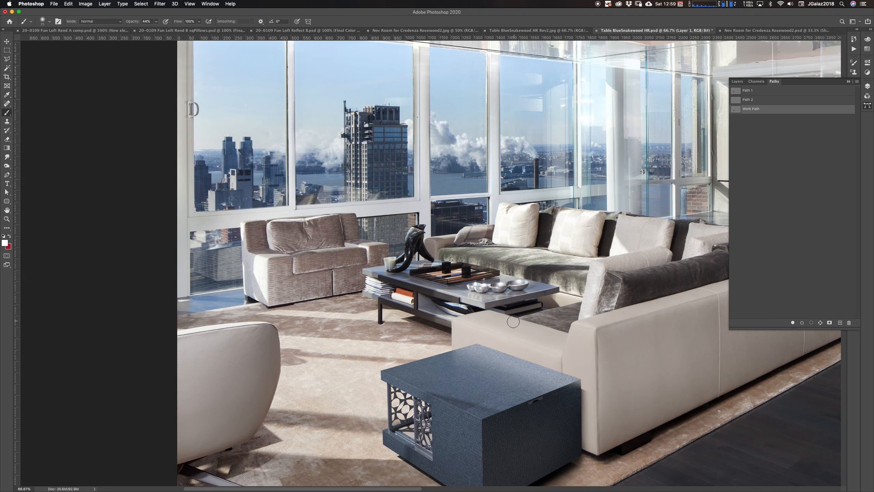
{"action": "left_click", "coordinate": [530, 288], "text": "super"}
{"action": "left_click", "coordinate": [530, 288], "text": "super"}
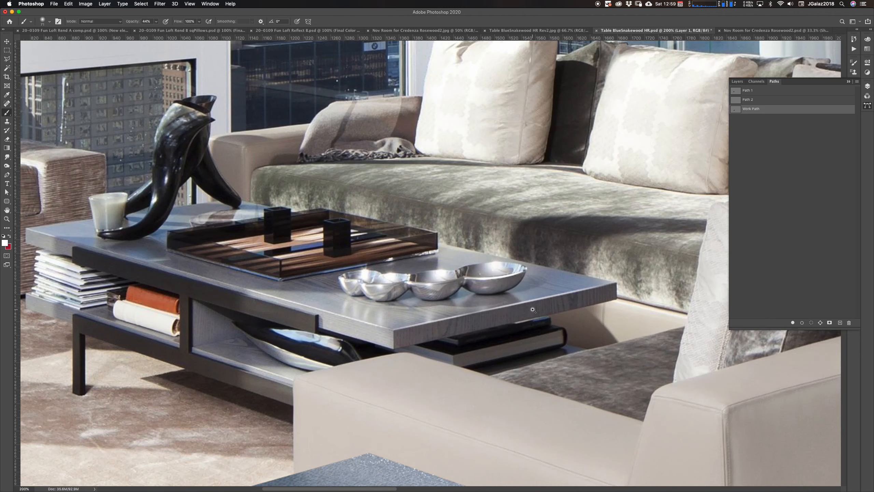